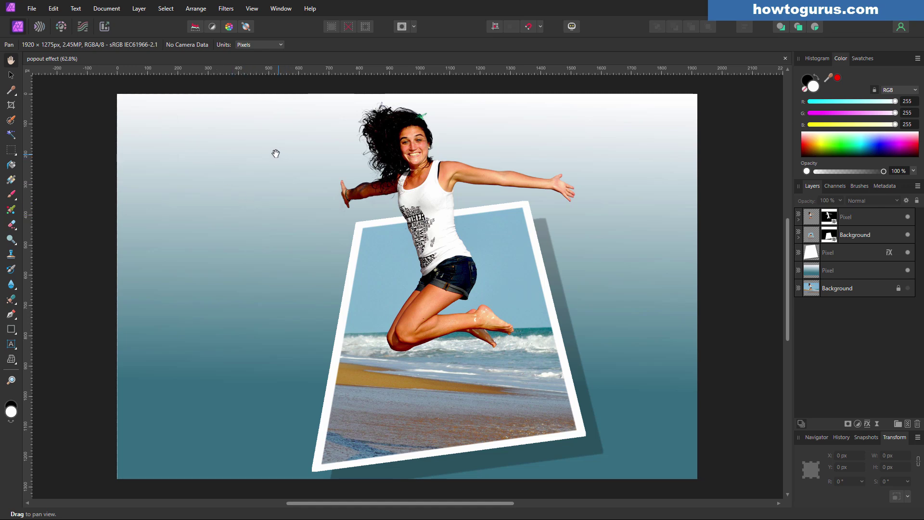
- Open fitness-332278_1920.jpg from recent files, compare it with the popout effect document, then return
click(32, 8)
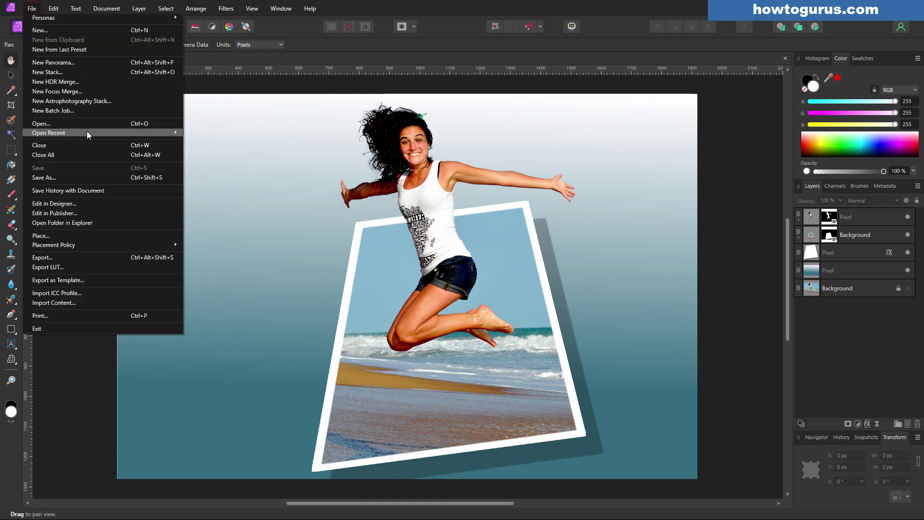
mouse_move(88, 134)
click(223, 143)
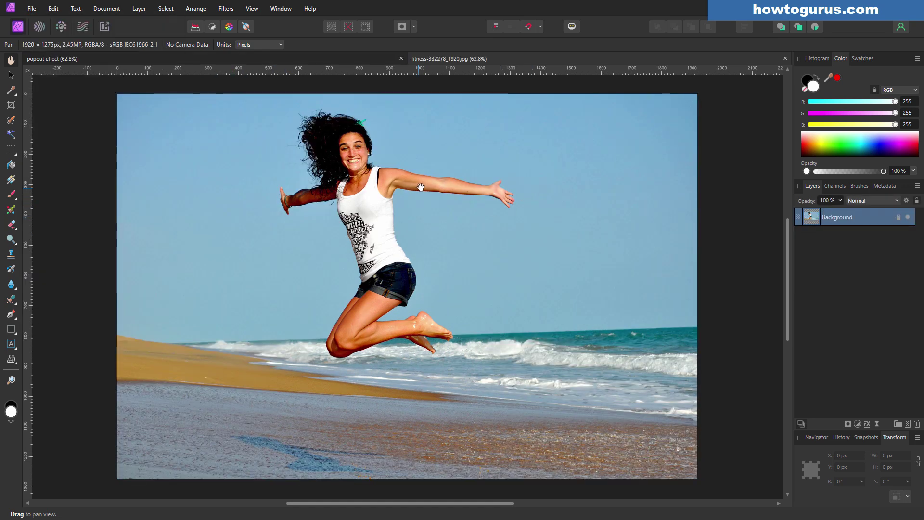
click(351, 57)
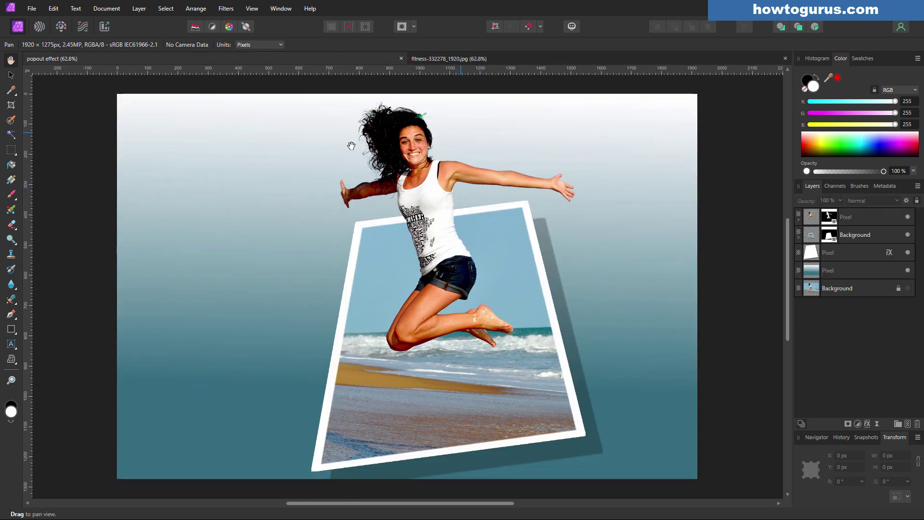
click(473, 59)
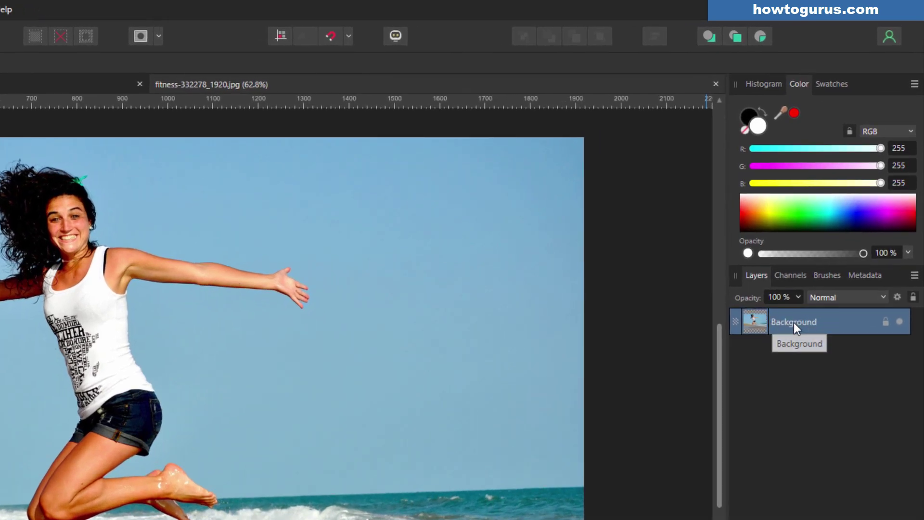
- Duplicate the Background layer, hide the original beneath it, and zoom in on the woman
right_click(793, 322)
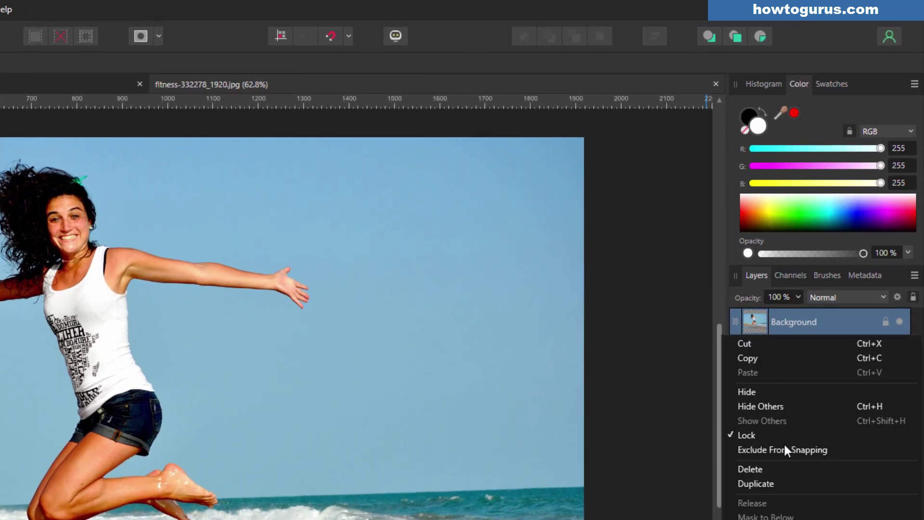
click(765, 482)
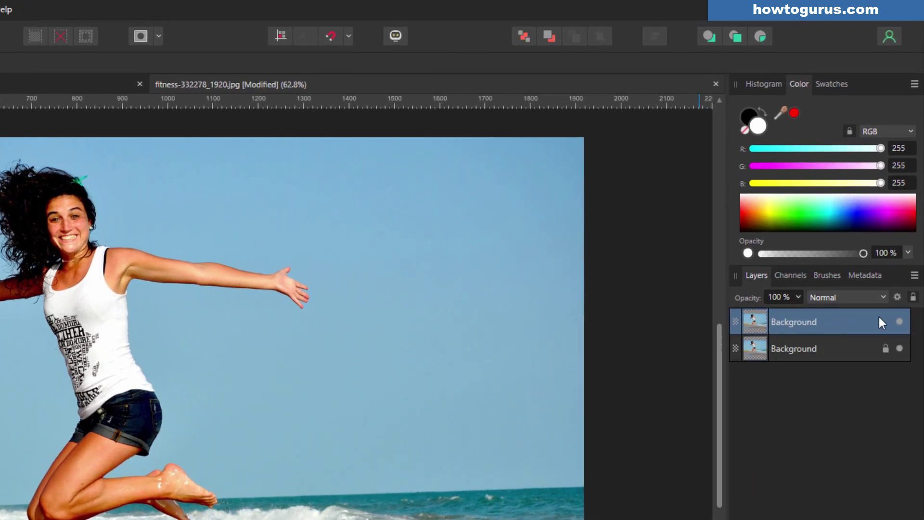
click(900, 348)
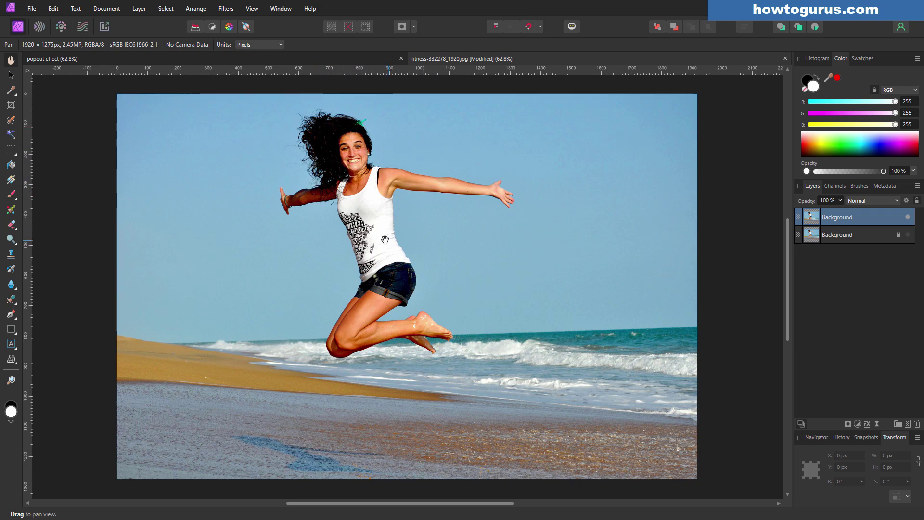
scroll(357, 242, up, 3)
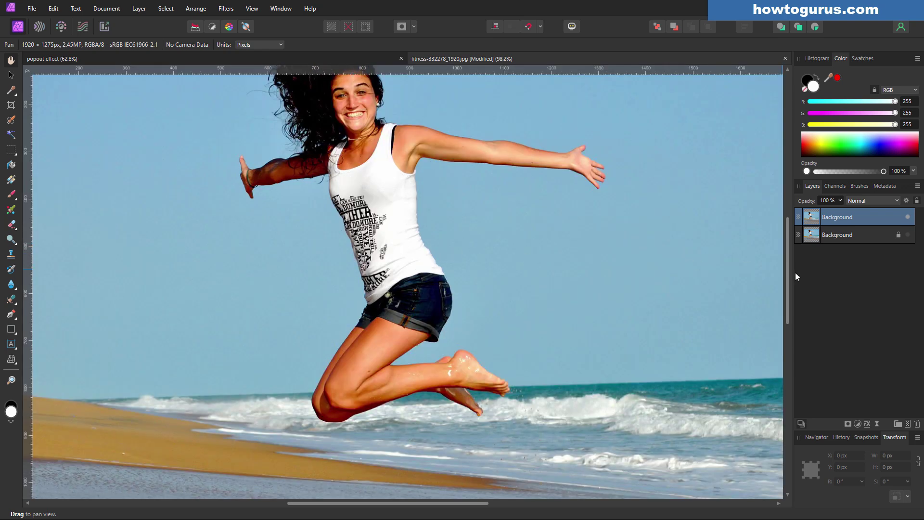
drag(788, 270, 779, 249)
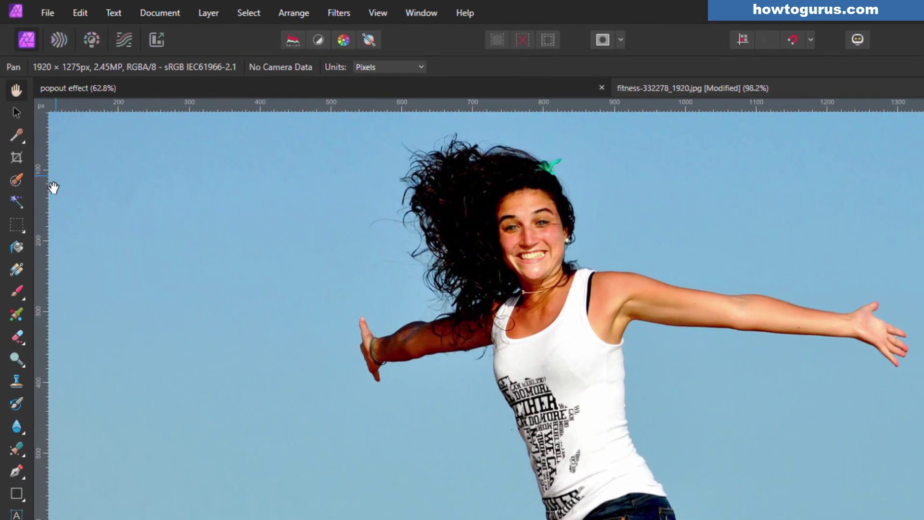
- Choose the Freehand Selection Tool from the marquee flyout with Type set to Freehand
click(16, 226)
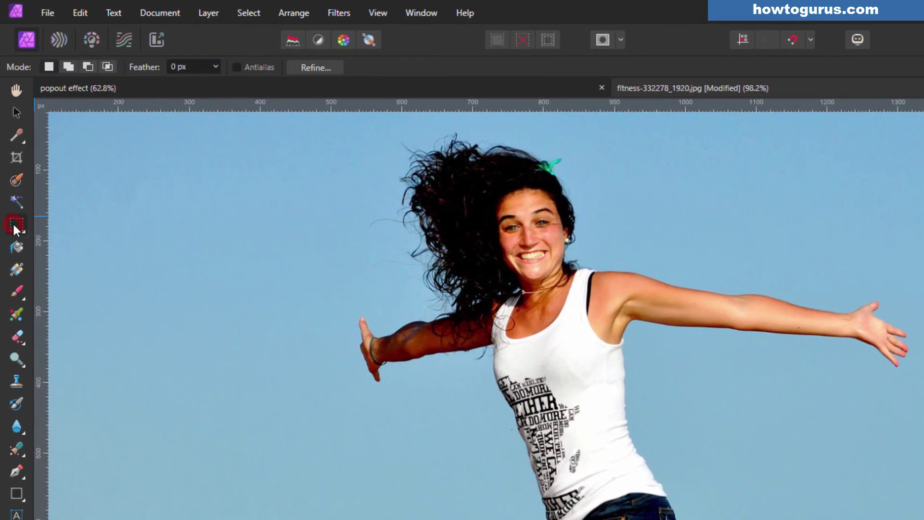
click(13, 226)
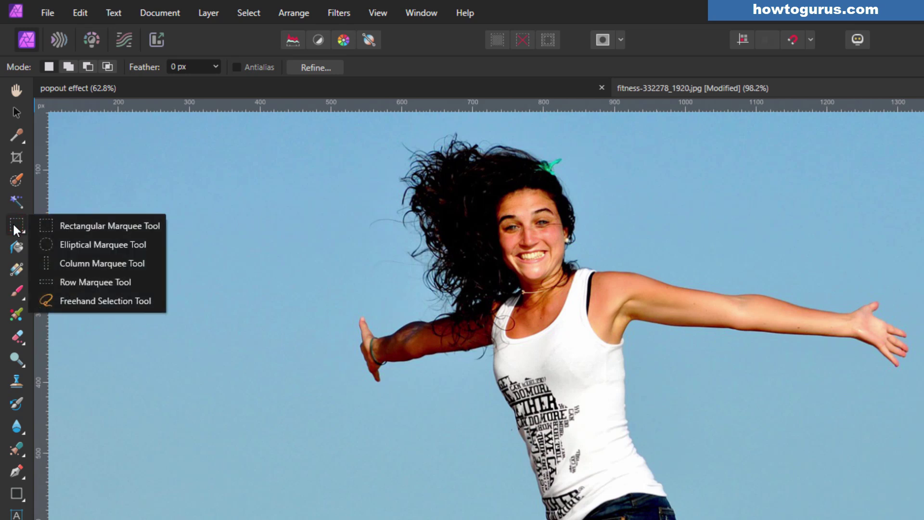
click(100, 301)
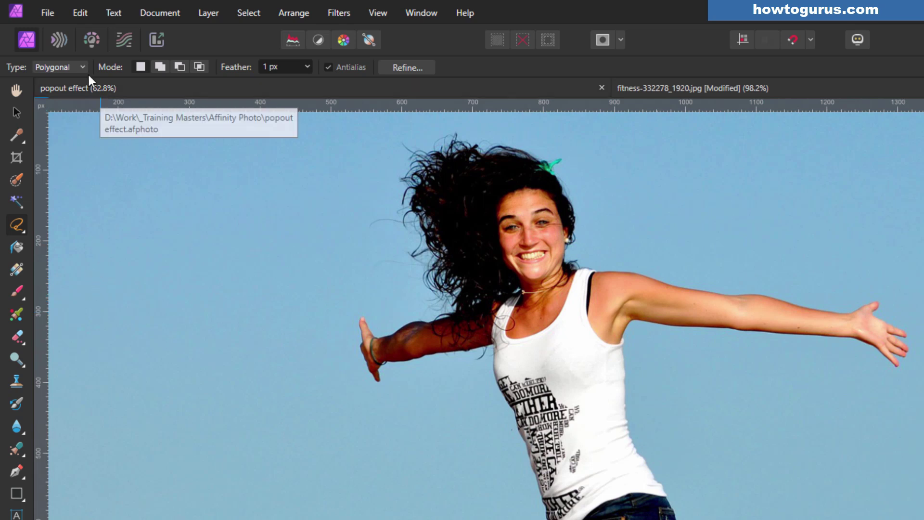
click(82, 67)
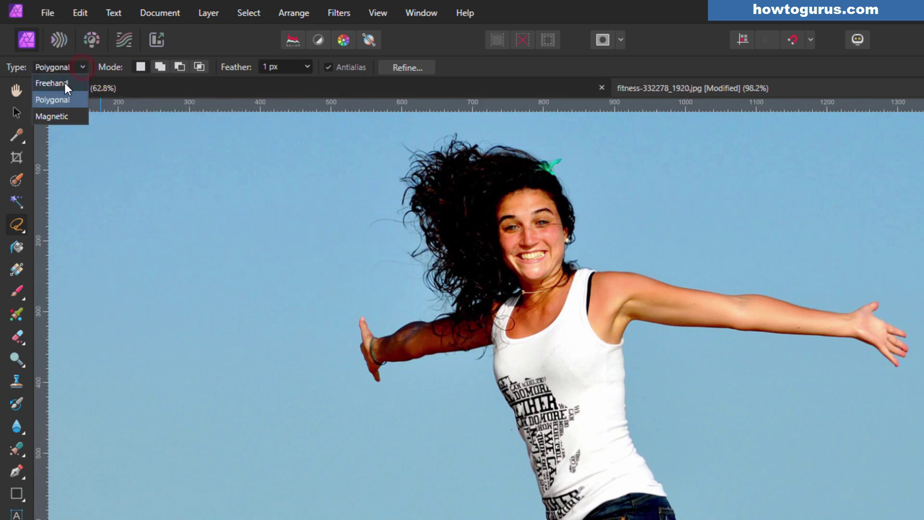
click(68, 83)
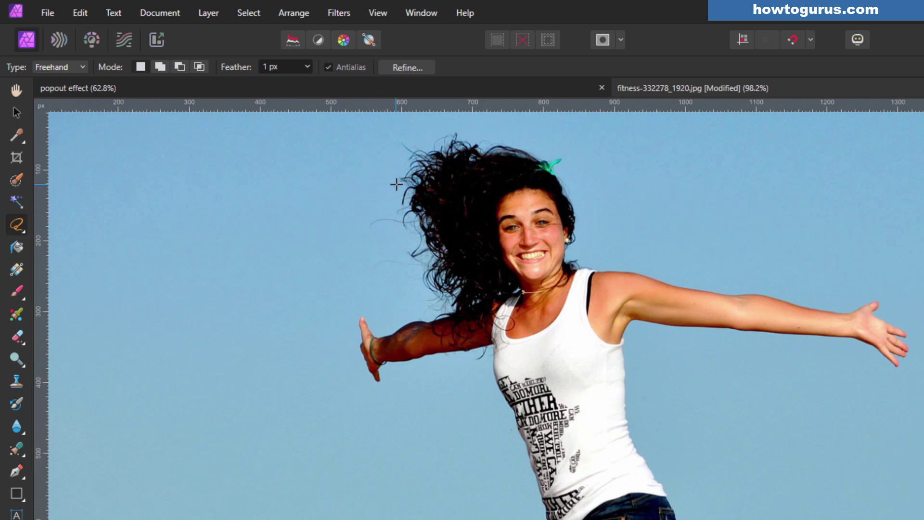
- Trace a closed outline around the woman's hair, feet, knee, shirt, fingers and shoulder
mouse_move(397, 184)
mouse_down()
mouse_move(409, 261)
mouse_move(435, 306)
mouse_move(377, 333)
mouse_move(359, 313)
mouse_move(362, 369)
mouse_move(379, 386)
mouse_move(389, 369)
mouse_move(487, 354)
mouse_move(489, 385)
mouse_move(521, 449)
mouse_move(368, 339)
mouse_move(539, 513)
mouse_up()
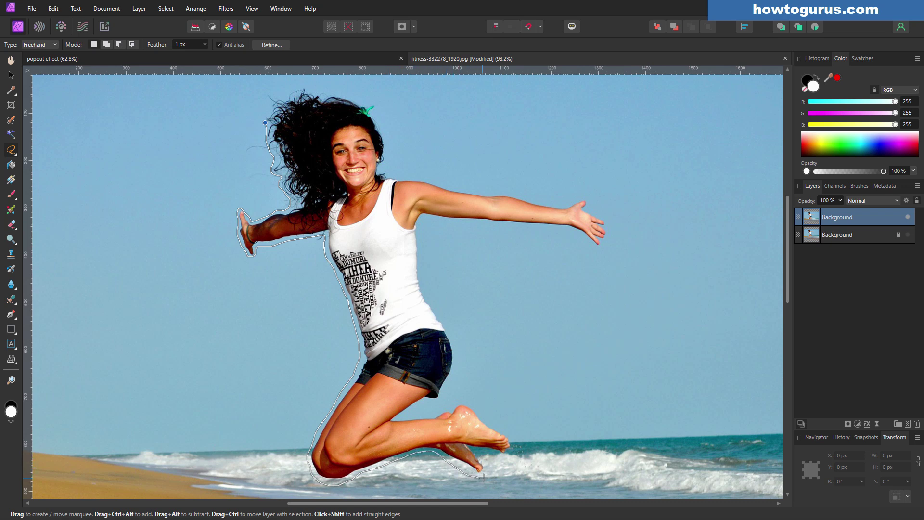
drag(488, 466, 482, 455)
drag(452, 406, 443, 408)
drag(433, 405, 439, 400)
mouse_move(427, 294)
mouse_down()
mouse_move(420, 221)
mouse_move(552, 229)
mouse_up()
drag(611, 239, 612, 220)
mouse_move(416, 178)
mouse_down()
mouse_move(381, 170)
mouse_move(386, 136)
mouse_up()
drag(265, 122, 265, 119)
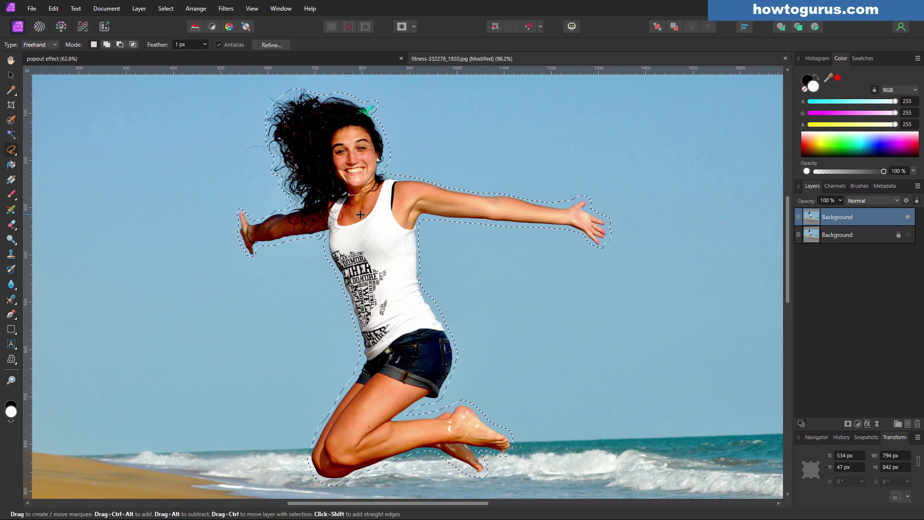
- Open Refine Selection and reduce the adjustment brush size to 32 px
click(269, 45)
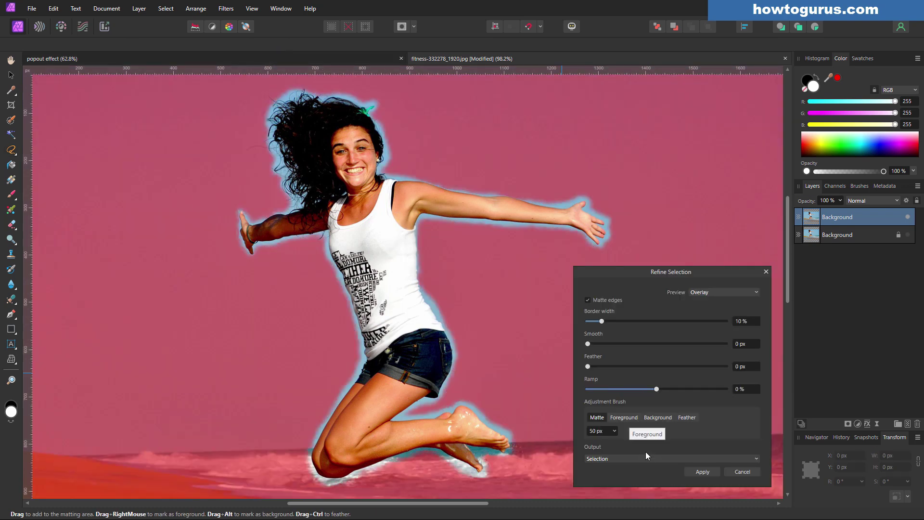
click(615, 431)
click(637, 430)
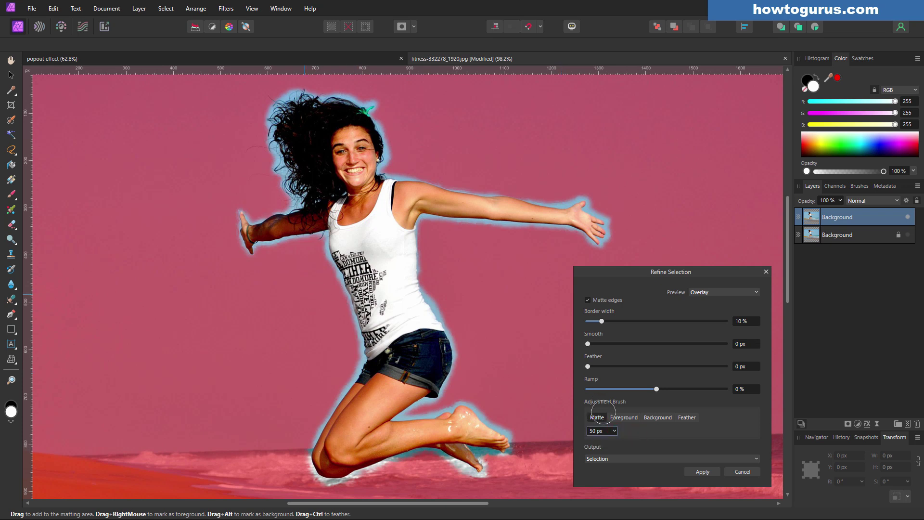
click(614, 431)
drag(618, 442, 605, 441)
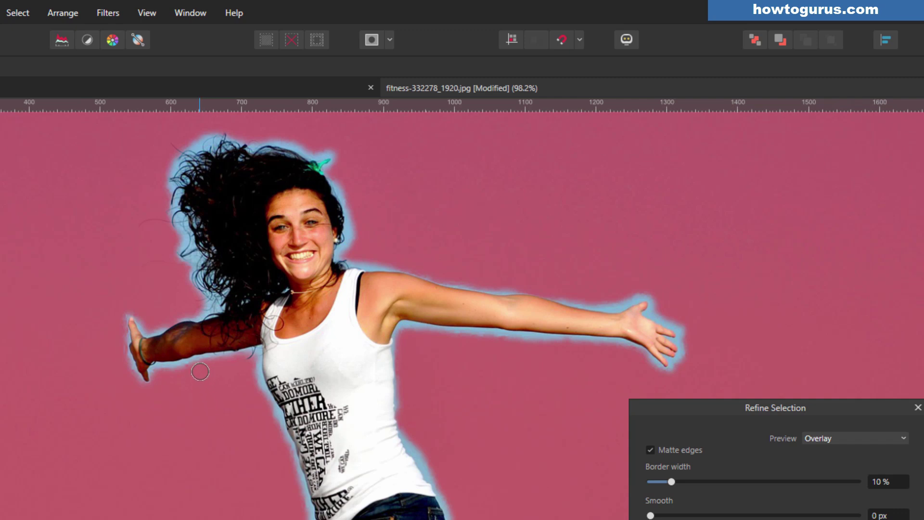
- Brush the matte along the left forearm, left hand fingers and hair above the upper arm
mouse_move(222, 356)
mouse_down()
mouse_move(155, 368)
mouse_move(149, 383)
mouse_up()
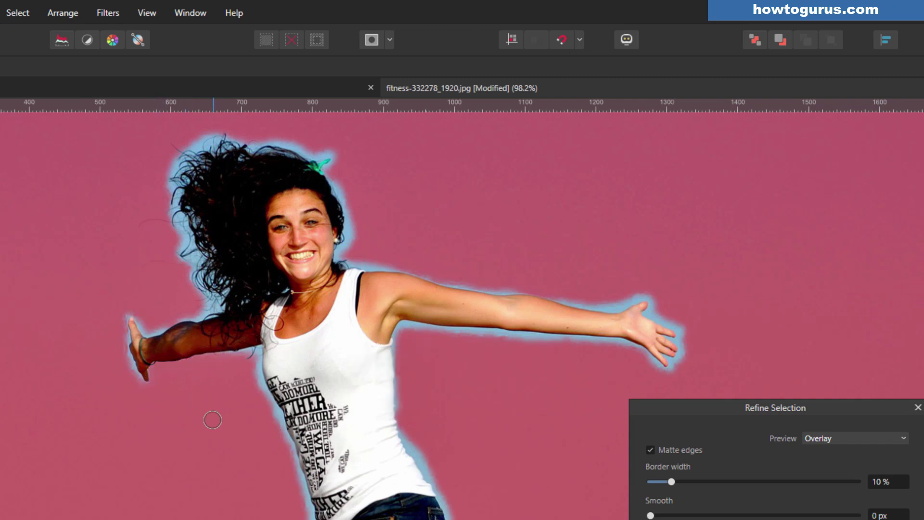
mouse_move(142, 384)
mouse_down()
mouse_move(131, 380)
mouse_move(118, 275)
mouse_up()
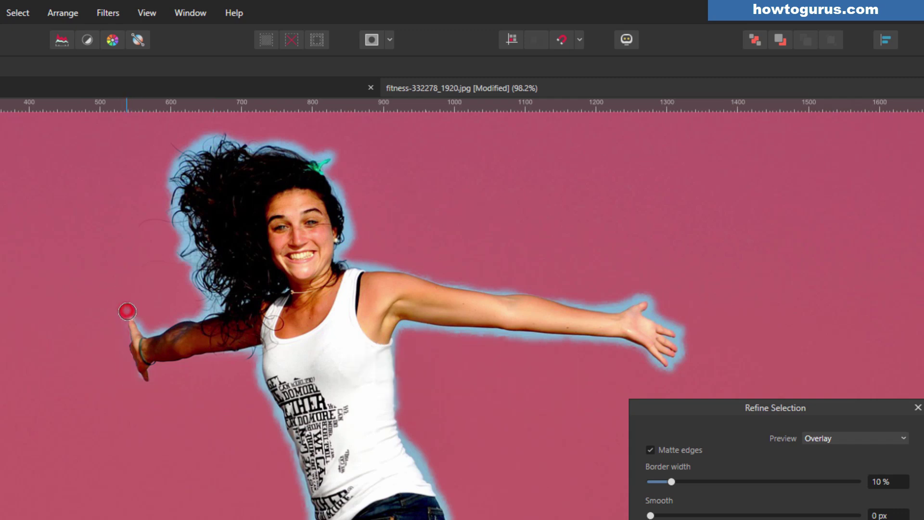
mouse_move(128, 310)
mouse_down()
mouse_move(150, 330)
mouse_move(196, 314)
mouse_up()
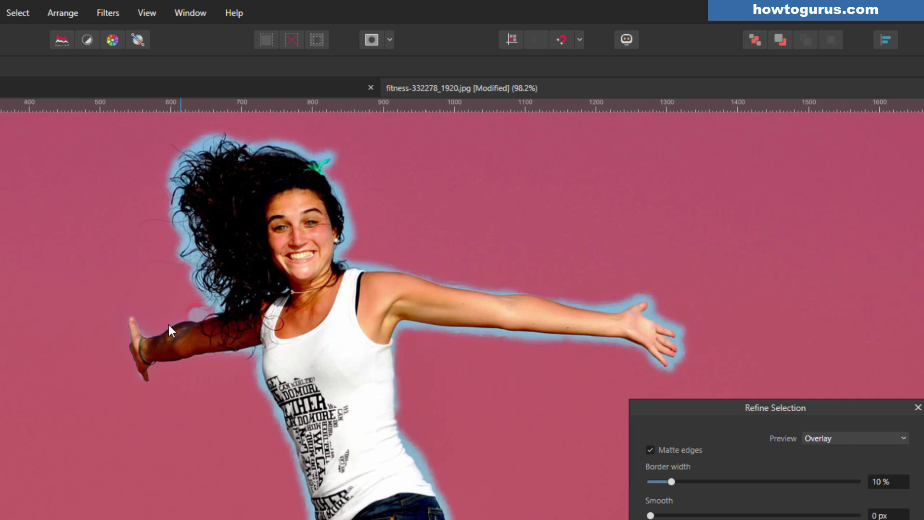
click(149, 328)
mouse_move(194, 304)
mouse_down()
mouse_move(233, 289)
mouse_move(223, 307)
mouse_move(205, 305)
mouse_move(282, 287)
mouse_up()
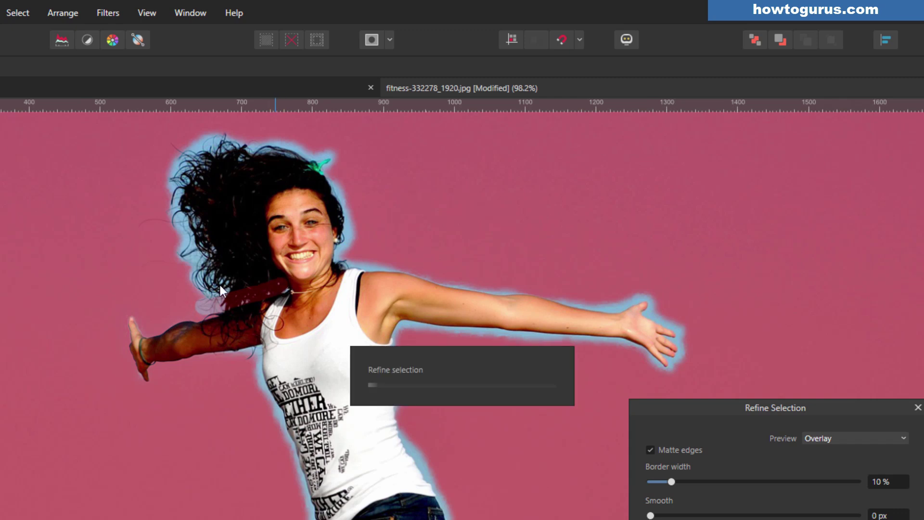
mouse_move(226, 289)
mouse_down()
mouse_move(219, 291)
mouse_move(238, 279)
mouse_up()
mouse_move(195, 308)
mouse_down()
mouse_move(224, 276)
mouse_move(189, 289)
mouse_up()
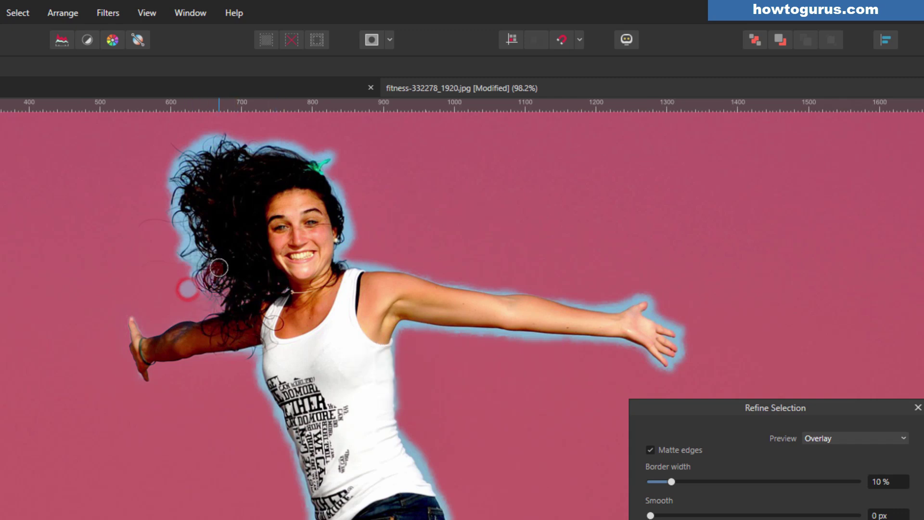
- Refine spots along the left side and top of the woman's hair
click(171, 278)
click(187, 278)
drag(171, 262, 208, 239)
click(176, 255)
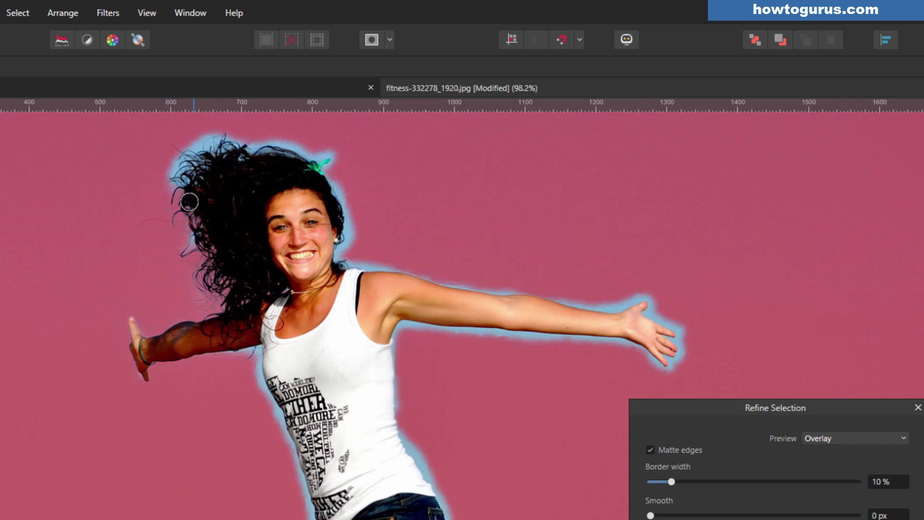
click(179, 222)
click(166, 169)
click(171, 154)
click(178, 146)
click(198, 134)
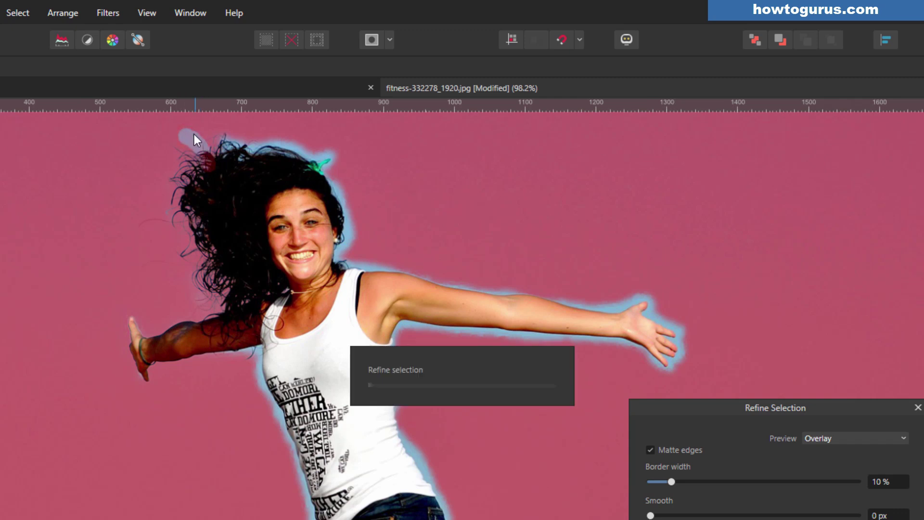
click(208, 137)
- Refine across the top and right side of the hair, the right hand, and under the right arm
mouse_move(245, 143)
mouse_down()
mouse_move(337, 161)
mouse_move(359, 220)
mouse_up()
mouse_move(328, 173)
mouse_down()
mouse_move(366, 268)
mouse_move(619, 309)
mouse_move(669, 302)
mouse_move(627, 270)
mouse_up()
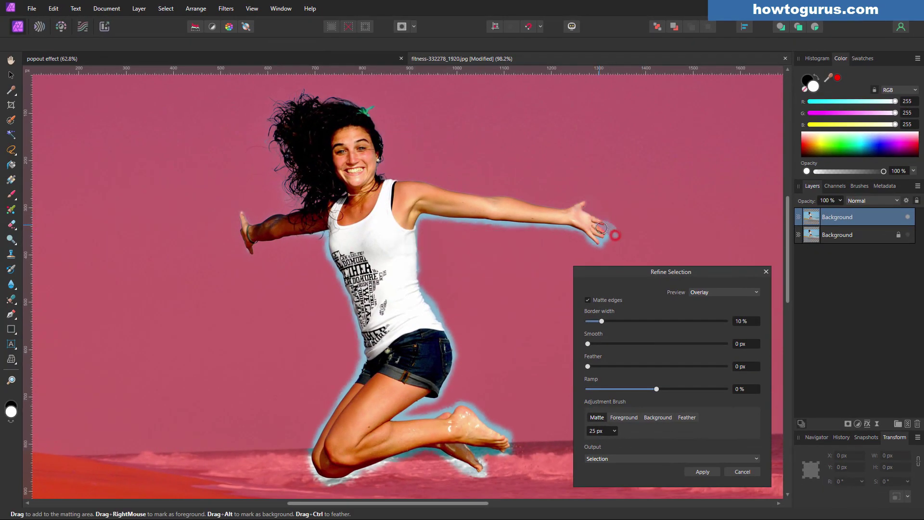
mouse_move(602, 228)
mouse_down()
mouse_move(618, 232)
mouse_move(596, 238)
mouse_move(607, 252)
mouse_move(592, 243)
mouse_move(577, 262)
mouse_move(586, 243)
mouse_up()
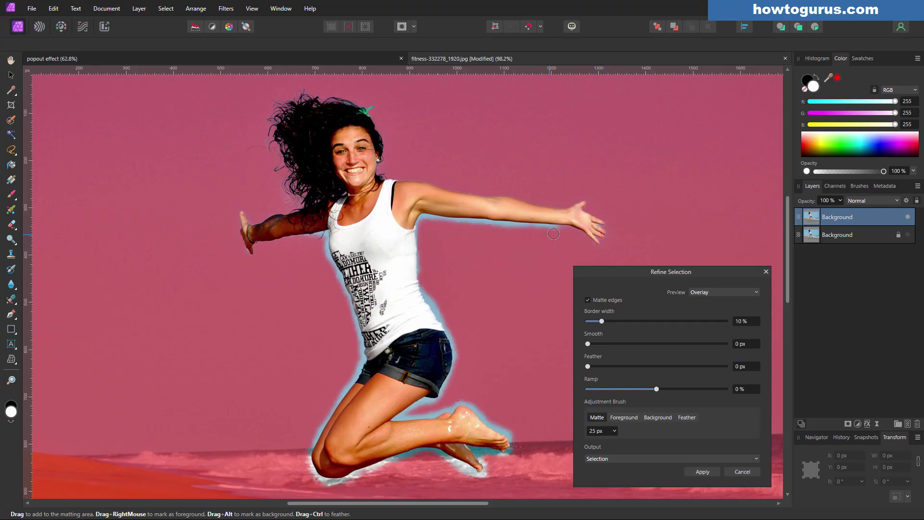
mouse_move(563, 231)
mouse_down()
mouse_move(420, 219)
mouse_move(419, 295)
mouse_move(426, 286)
mouse_move(454, 340)
mouse_move(440, 395)
mouse_up()
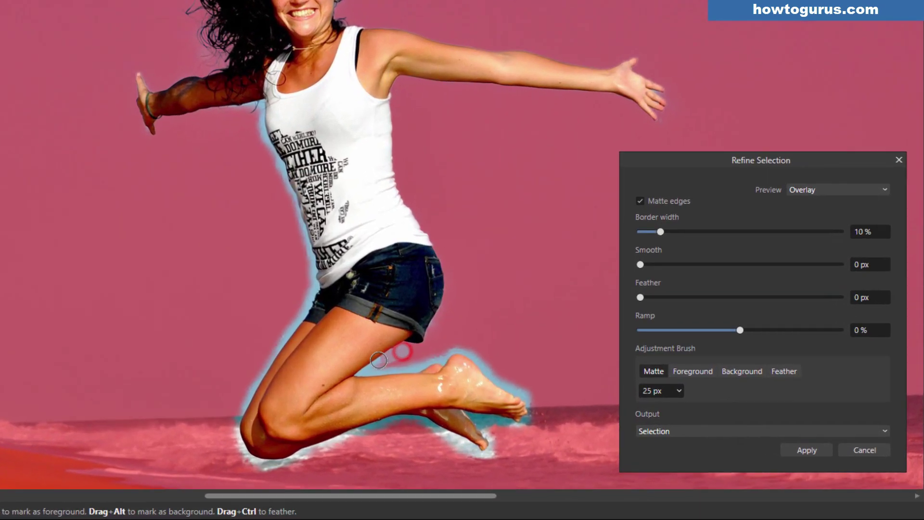
- Paint out the blue fringe along the thigh, above the foot, toes, under the foot, and fingertips
drag(438, 405, 441, 407)
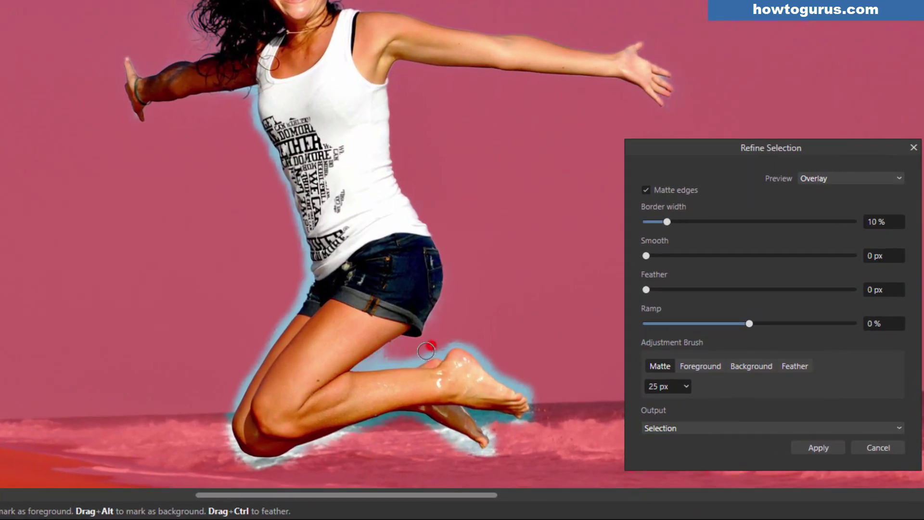
mouse_move(426, 351)
mouse_down()
mouse_move(404, 369)
mouse_move(371, 367)
mouse_up()
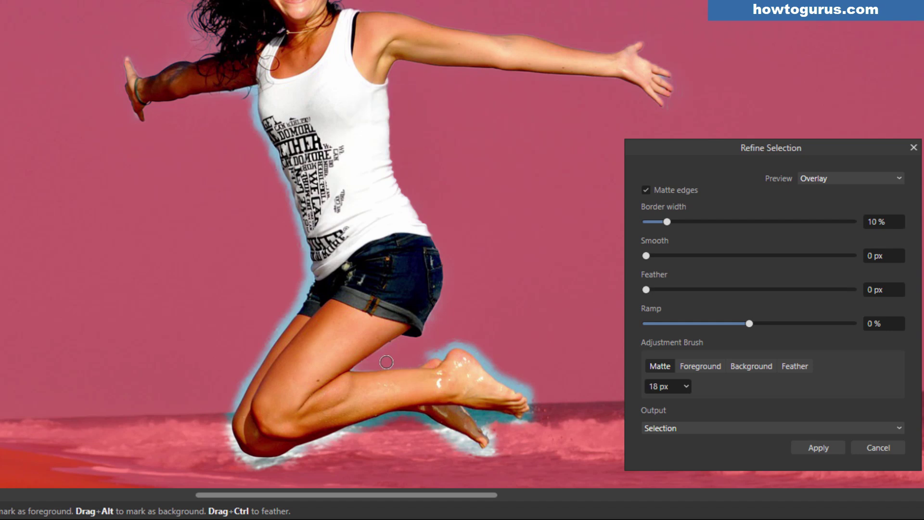
drag(376, 370, 441, 358)
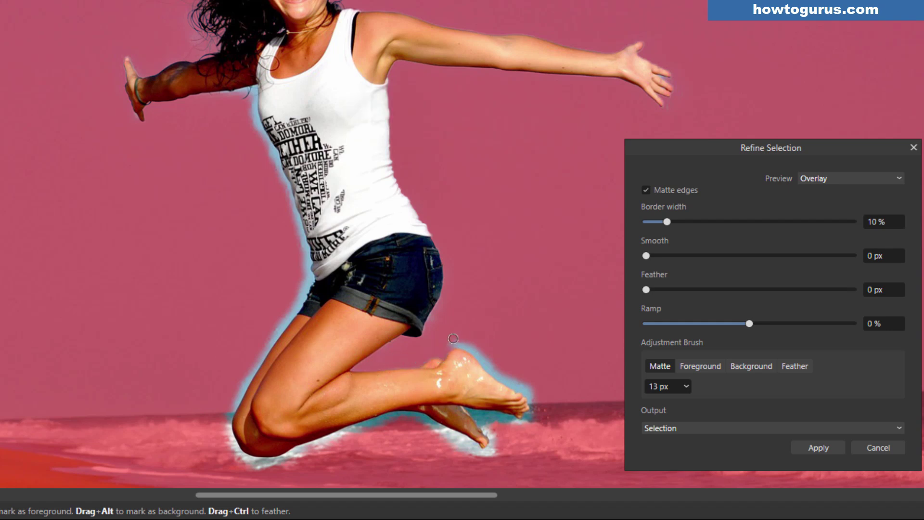
mouse_move(449, 343)
mouse_down()
mouse_move(480, 355)
mouse_move(509, 384)
mouse_up()
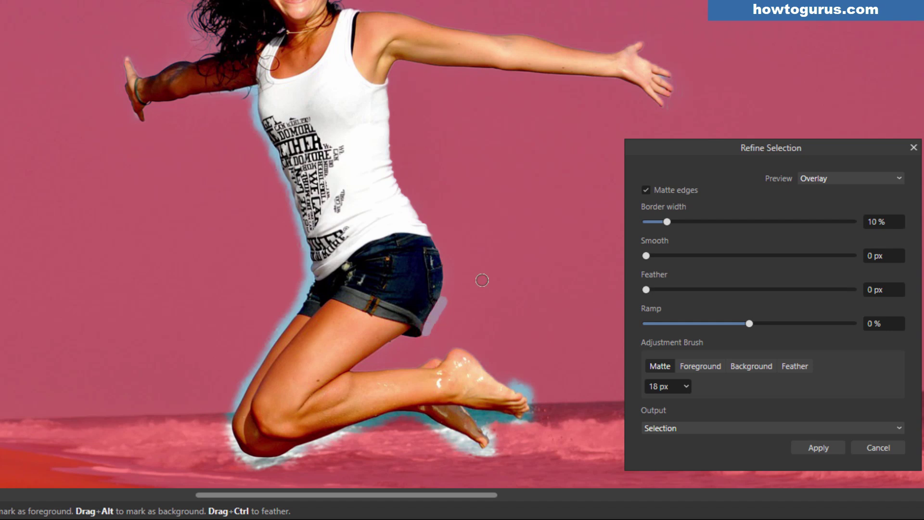
mouse_move(522, 386)
mouse_down()
mouse_move(533, 400)
mouse_move(528, 415)
mouse_up()
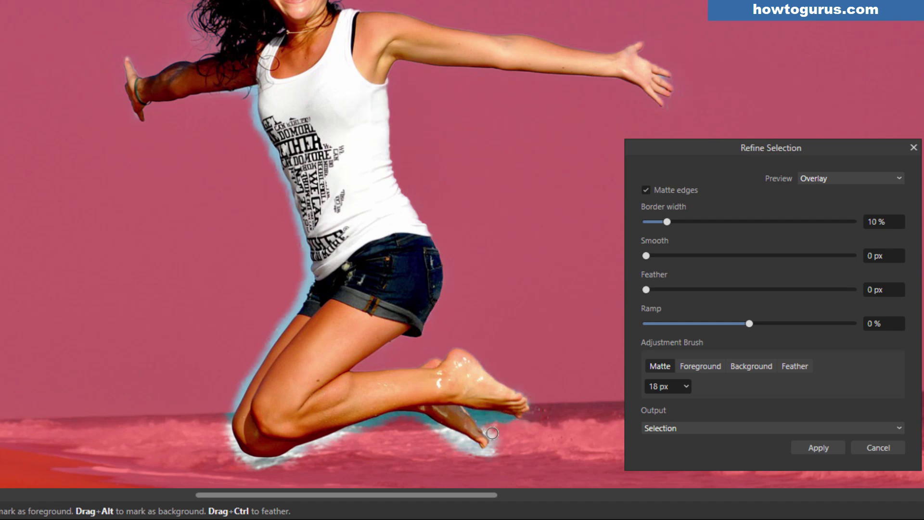
mouse_move(484, 450)
mouse_down()
mouse_move(429, 427)
mouse_move(438, 447)
mouse_move(441, 435)
mouse_move(498, 452)
mouse_move(449, 440)
mouse_up()
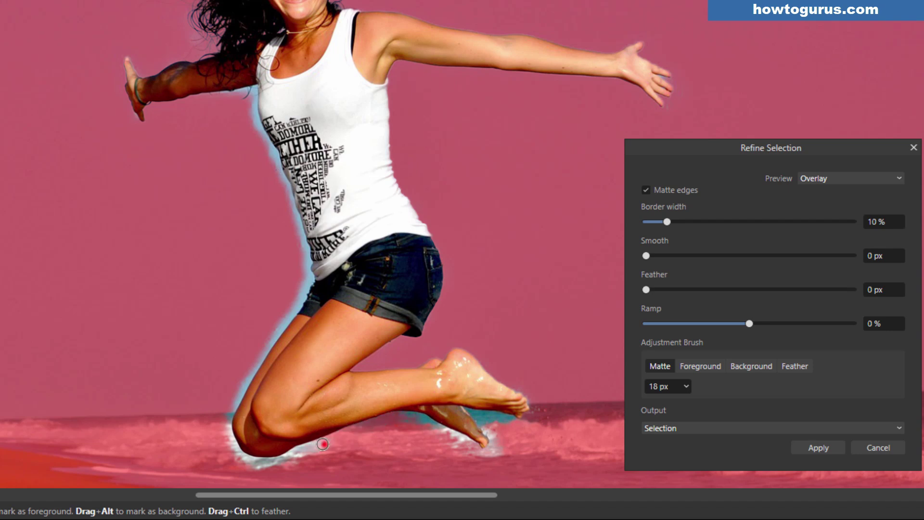
mouse_move(323, 444)
mouse_down()
mouse_move(264, 463)
mouse_move(237, 450)
mouse_move(318, 449)
mouse_move(261, 465)
mouse_move(228, 429)
mouse_move(258, 351)
mouse_move(265, 341)
mouse_move(257, 354)
mouse_move(269, 350)
mouse_move(308, 280)
mouse_move(307, 301)
mouse_move(292, 294)
mouse_move(291, 317)
mouse_move(310, 286)
mouse_move(300, 237)
mouse_move(281, 217)
mouse_move(249, 259)
mouse_move(297, 227)
mouse_move(307, 234)
mouse_move(309, 244)
mouse_move(259, 127)
mouse_move(220, 92)
mouse_move(254, 88)
mouse_up()
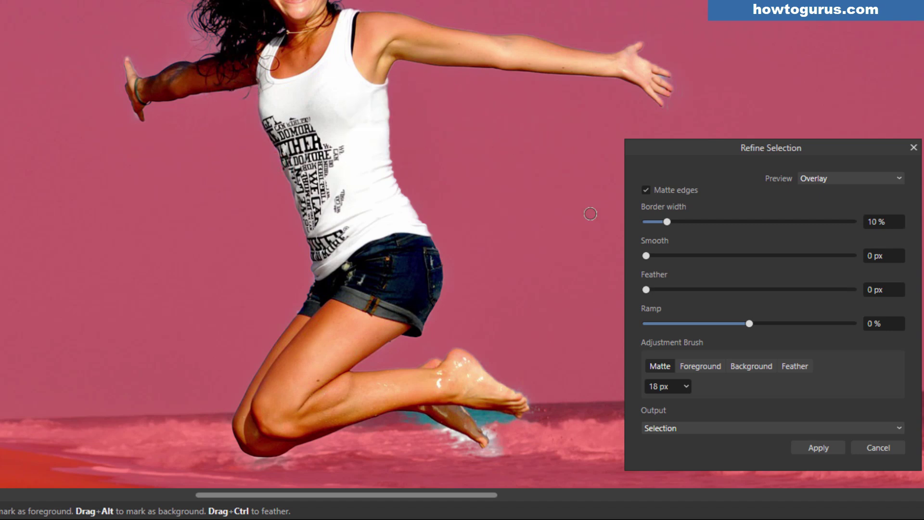
mouse_move(684, 83)
mouse_down()
mouse_move(663, 78)
mouse_move(680, 105)
mouse_up()
mouse_move(512, 430)
mouse_down()
mouse_move(522, 429)
mouse_move(484, 417)
mouse_up()
- Touch up the edges near the toes, shin, foot tip and splashing water
click(533, 398)
mouse_move(399, 426)
mouse_down()
mouse_move(452, 432)
mouse_move(416, 415)
mouse_move(438, 441)
mouse_move(412, 424)
mouse_move(462, 408)
mouse_move(372, 419)
mouse_move(443, 429)
mouse_up()
click(399, 423)
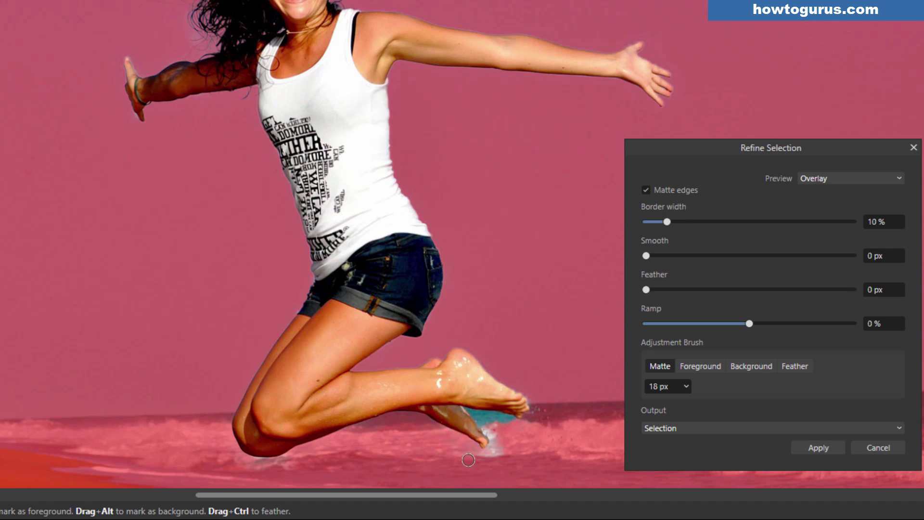
mouse_move(469, 460)
mouse_down()
mouse_move(486, 439)
mouse_move(501, 448)
mouse_move(492, 436)
mouse_up()
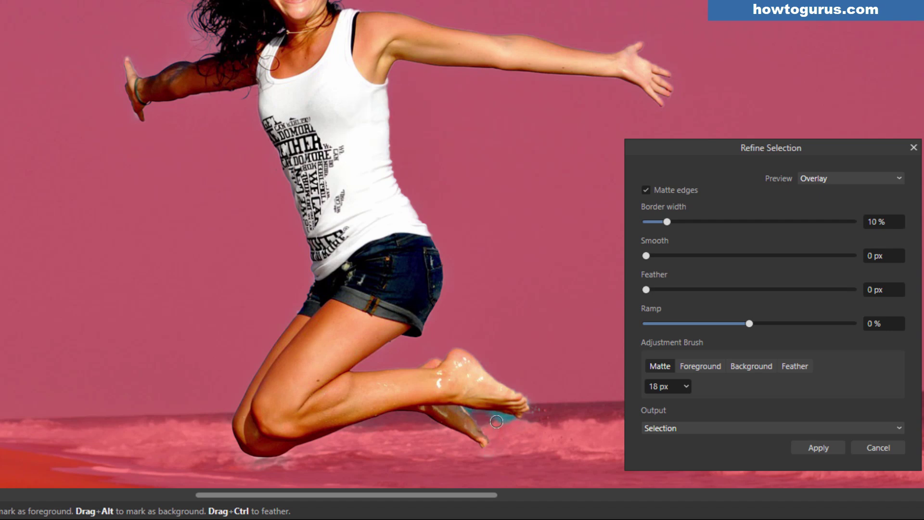
mouse_move(498, 425)
mouse_down()
mouse_move(472, 414)
mouse_move(509, 429)
mouse_move(493, 415)
mouse_up()
click(523, 423)
click(487, 428)
- Set the Refine Selection ramp to -19 %
drag(750, 324, 730, 325)
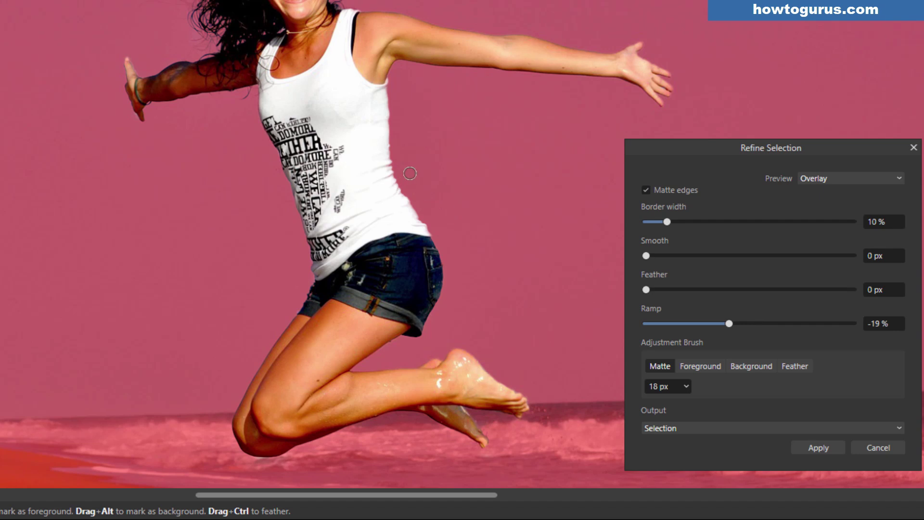
click(797, 323)
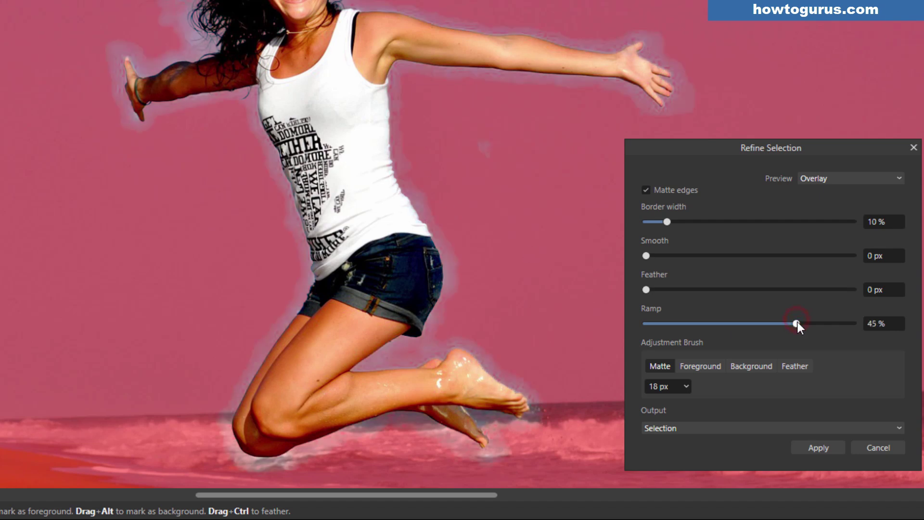
click(722, 324)
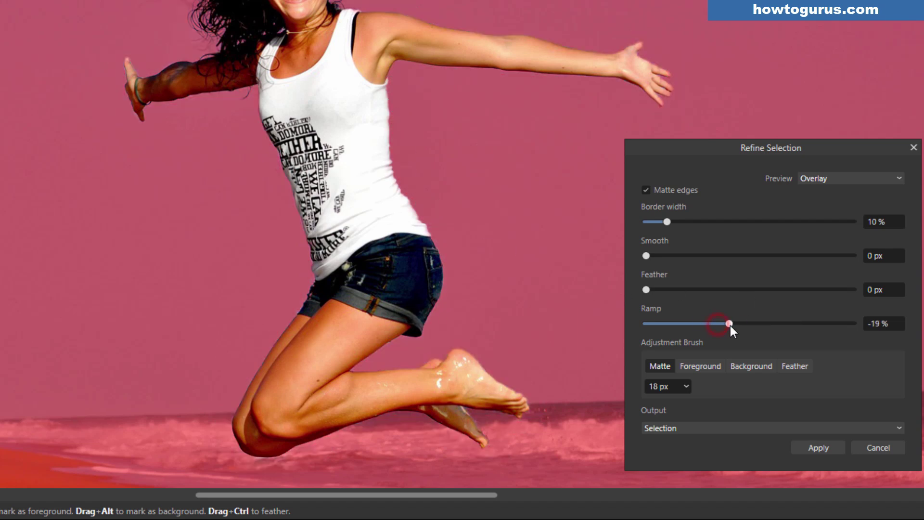
drag(725, 324, 729, 323)
- Output the refinement as a new layer with mask and apply it
drag(766, 149, 676, 61)
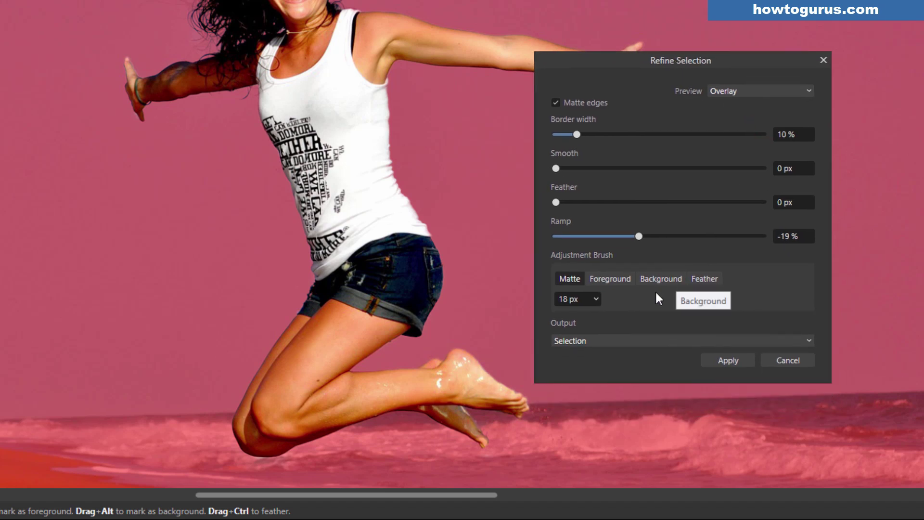
click(651, 339)
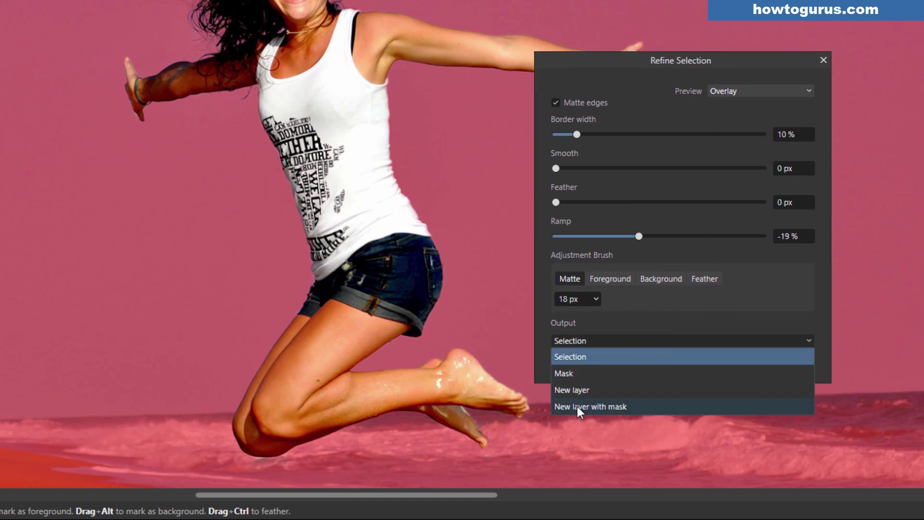
click(597, 406)
click(724, 360)
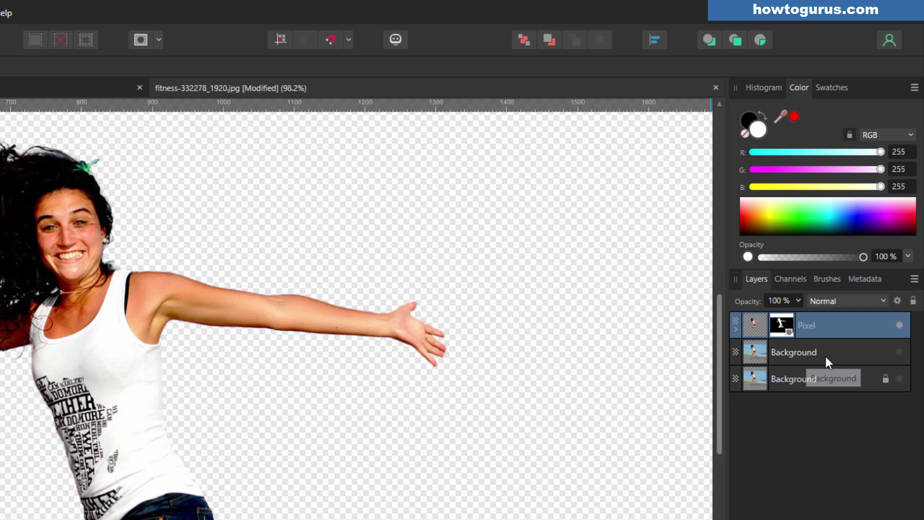
- Show the duplicate Background, hide the cut-out Pixel layer, select the duplicate, and fit the view with Ctrl+0
click(899, 353)
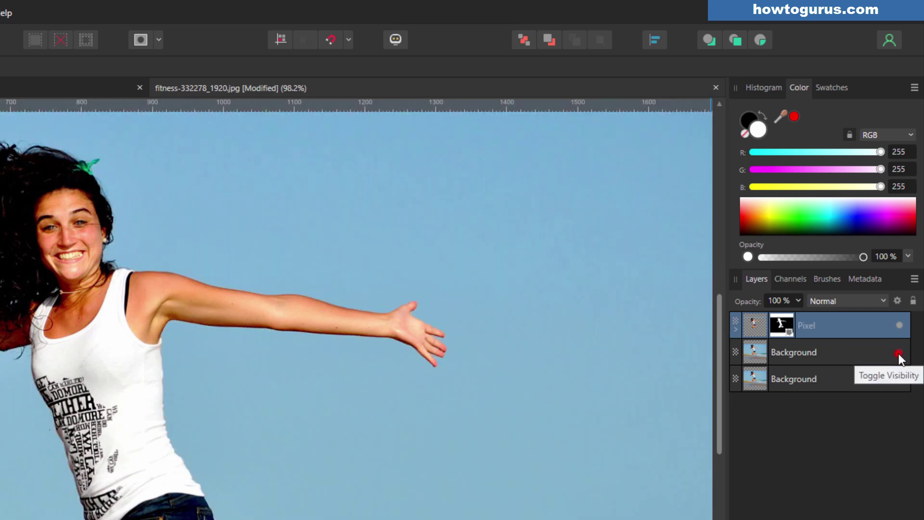
click(900, 353)
click(899, 353)
click(900, 353)
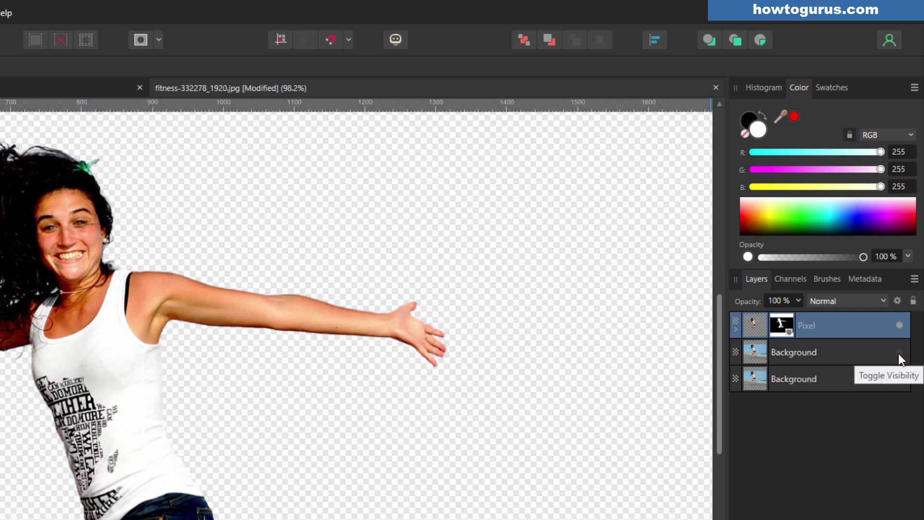
click(900, 353)
click(898, 325)
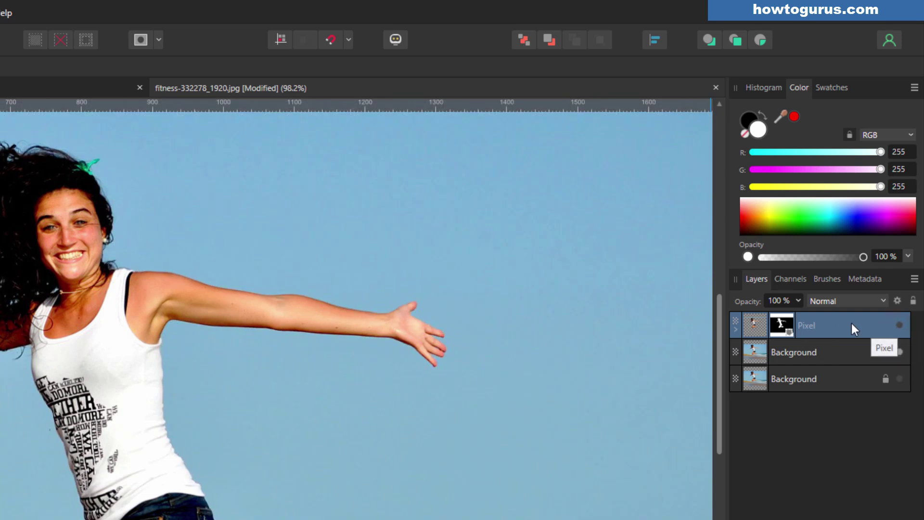
click(834, 353)
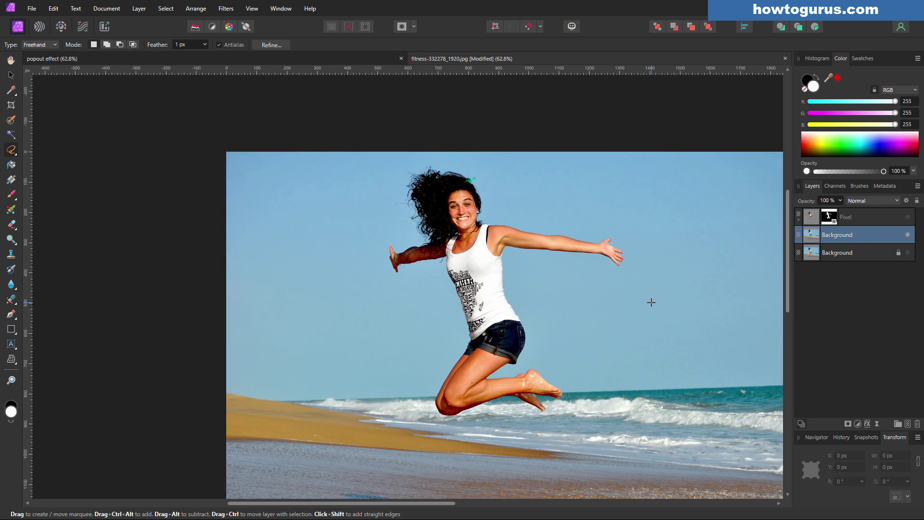
key(ctrl+0)
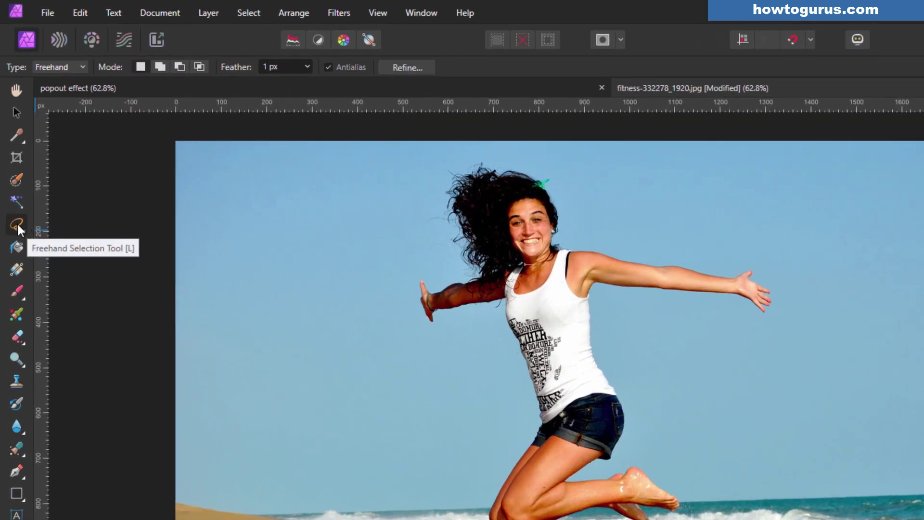
- Choose the Freehand Selection Tool with Type set to Polygonal
click(17, 223)
click(80, 301)
click(59, 68)
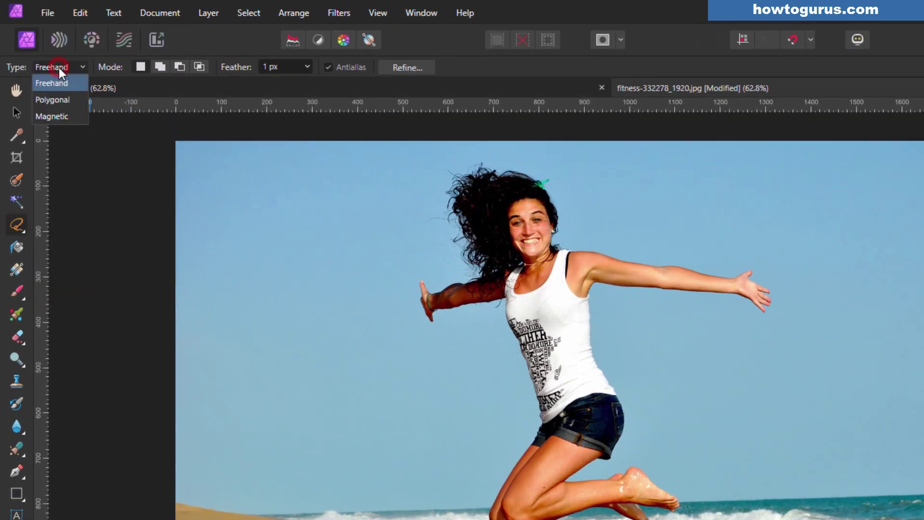
click(63, 99)
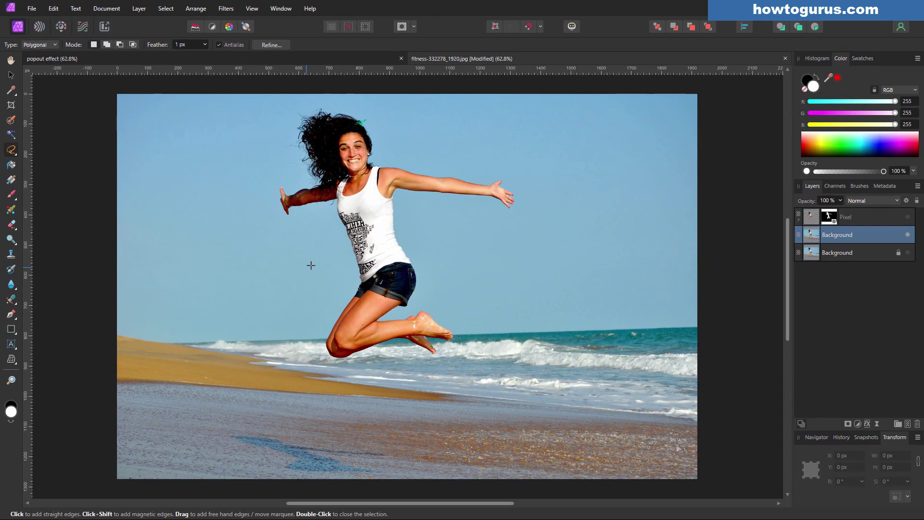
- Close a tilted four-sided selection from her waist into the surf, then nudge it slightly left
click(302, 263)
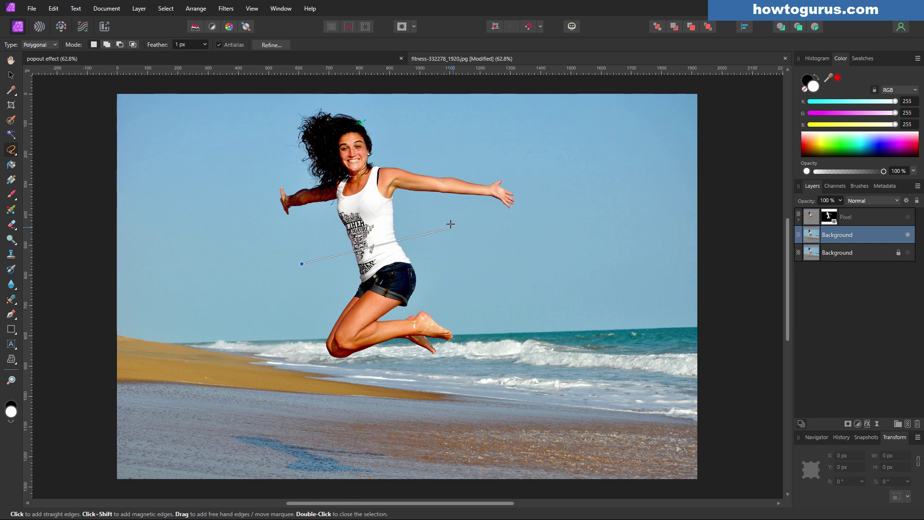
click(440, 213)
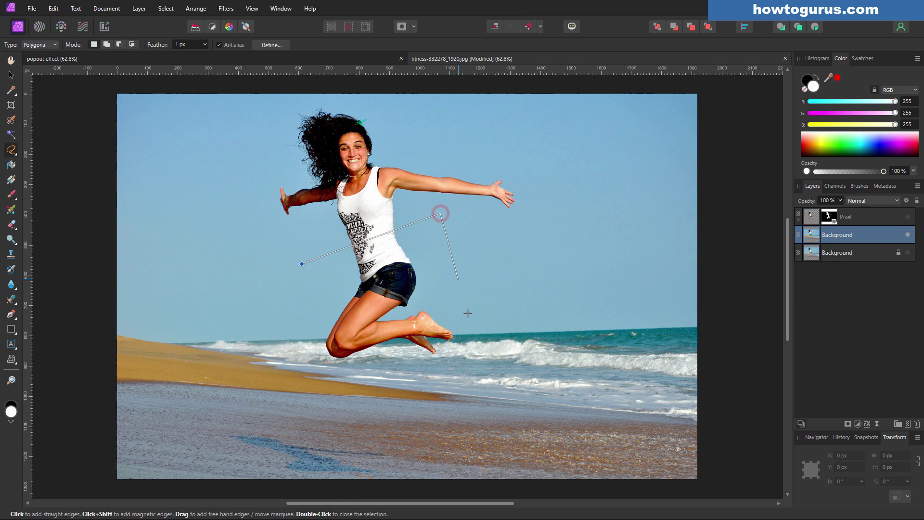
click(530, 395)
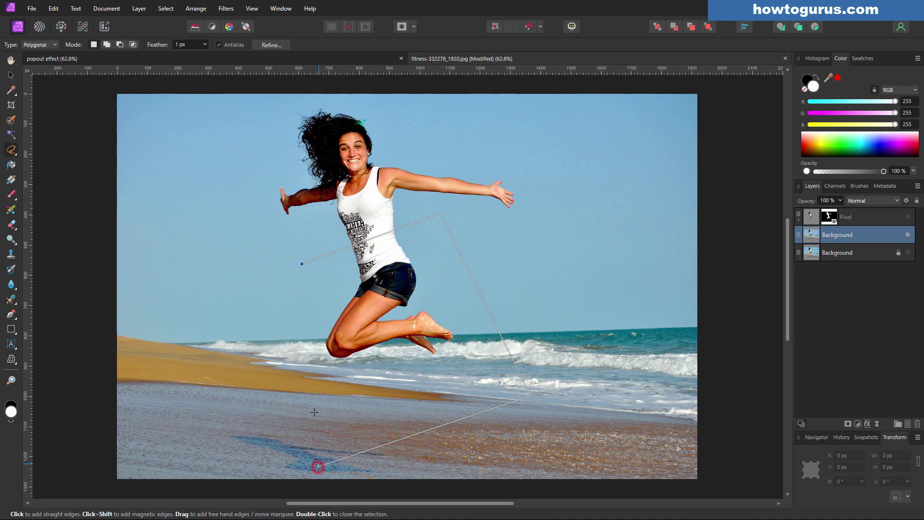
click(301, 264)
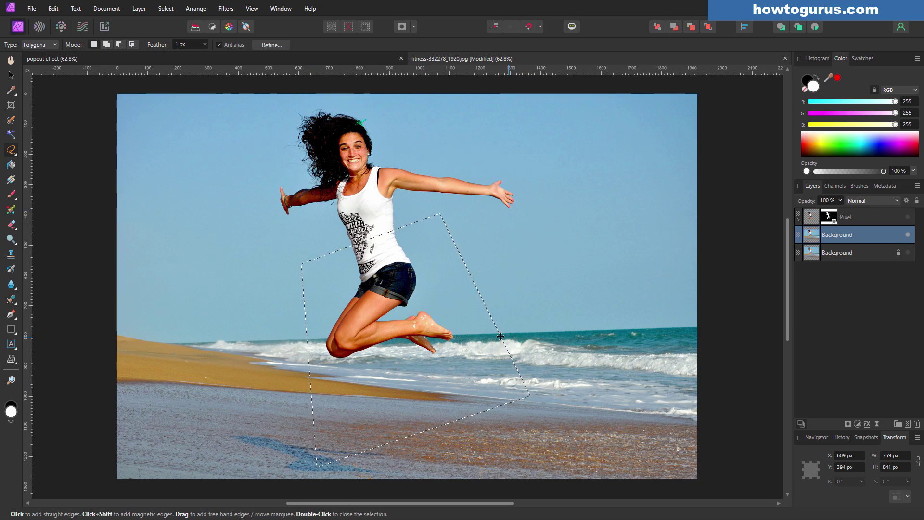
mouse_move(481, 347)
mouse_down()
mouse_move(458, 347)
mouse_move(466, 353)
mouse_up()
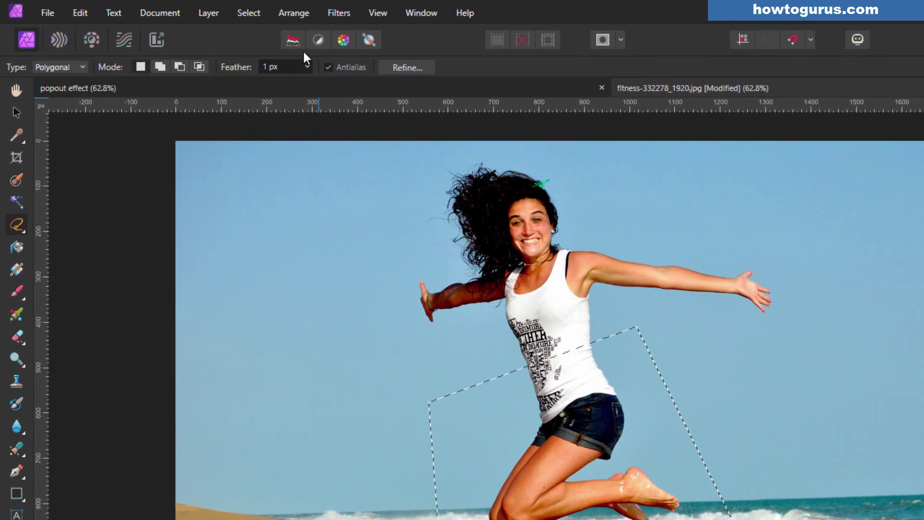
- Save the frame selection as a spare channel, check the Channels list, then return to Layers
click(248, 15)
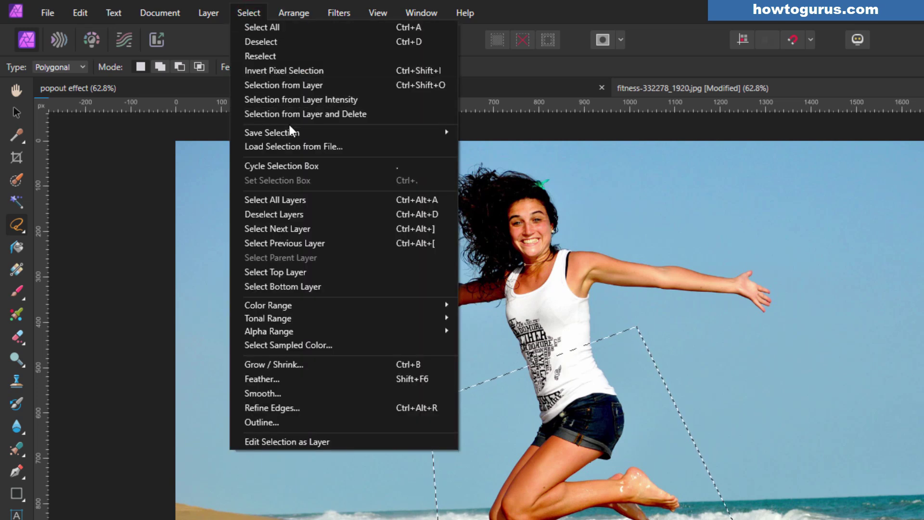
mouse_move(291, 129)
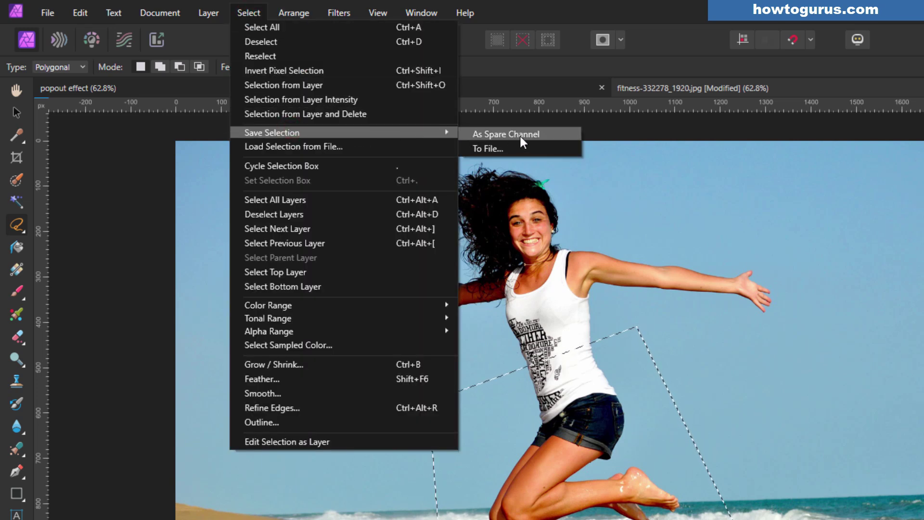
click(506, 135)
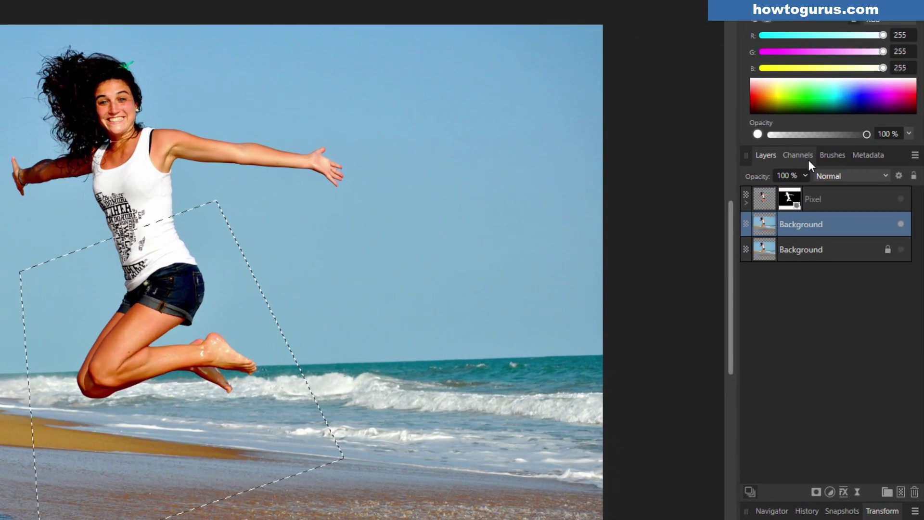
click(836, 187)
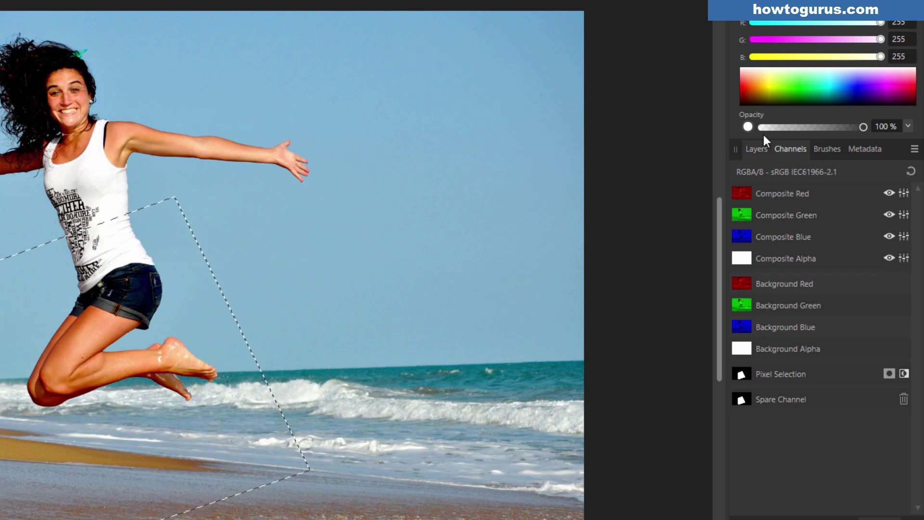
click(754, 150)
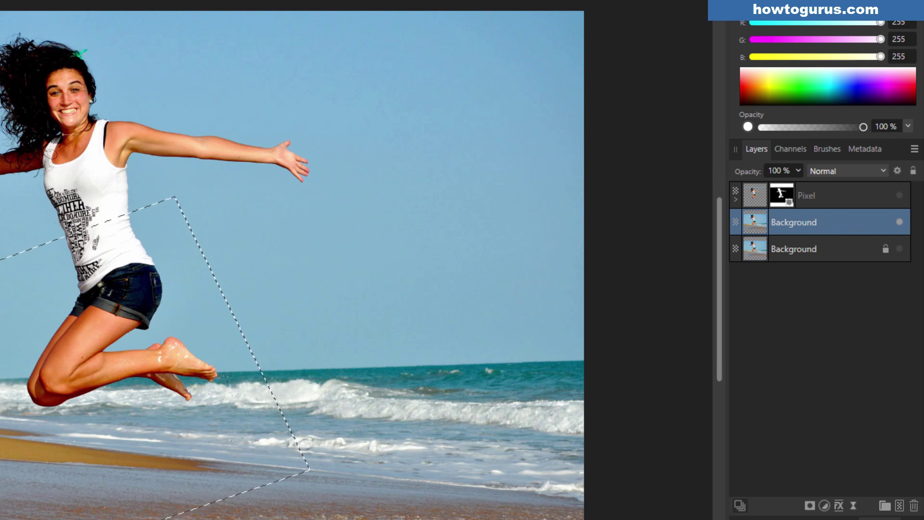
- Mask the beach photo to the tilted selection, clear the selection, and show the cut-out woman layer
click(810, 507)
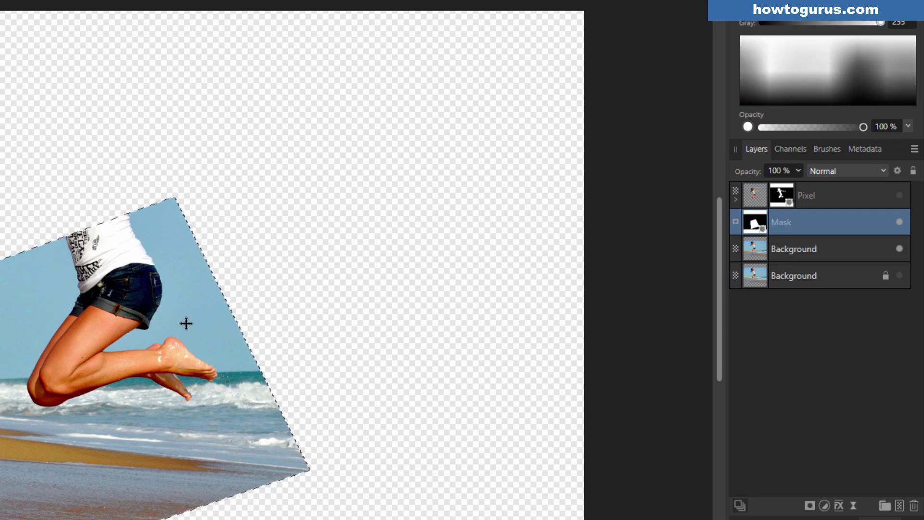
key(ctrl+d)
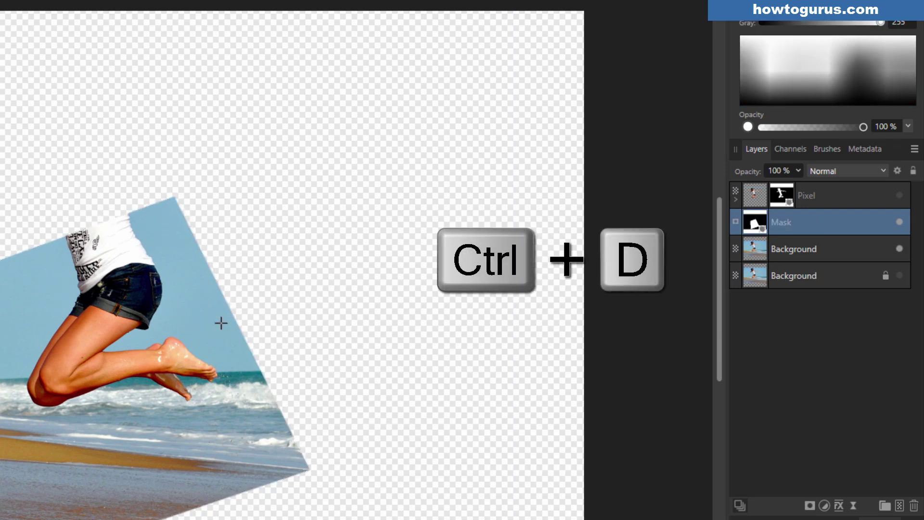
click(899, 195)
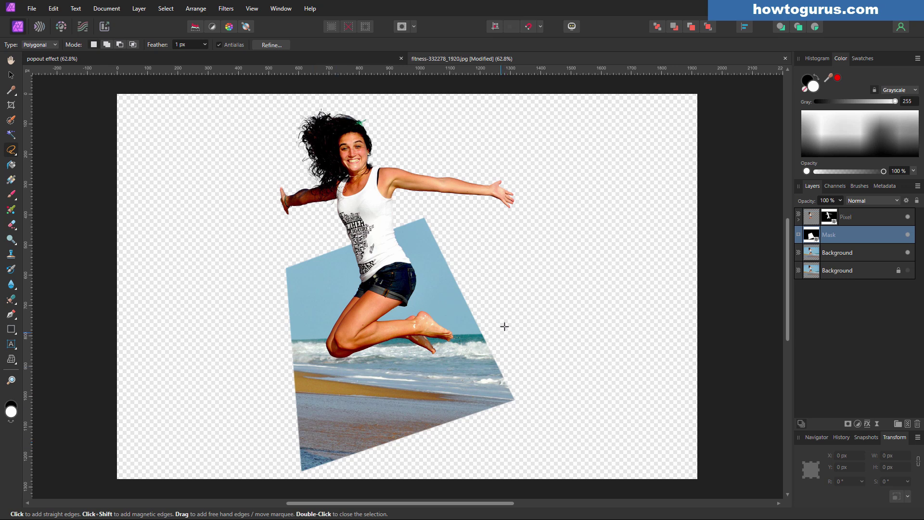
- Test-move the cut-out woman layer to the left, then undo the move
key(v)
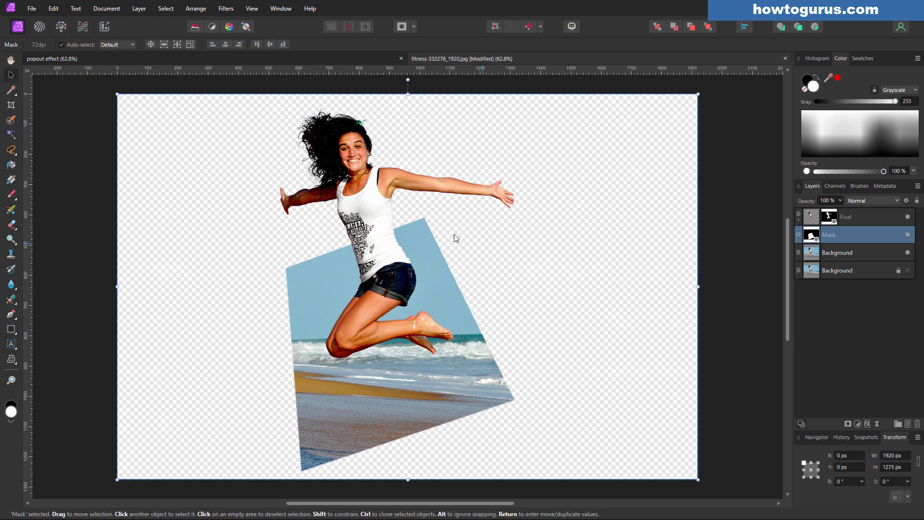
click(862, 217)
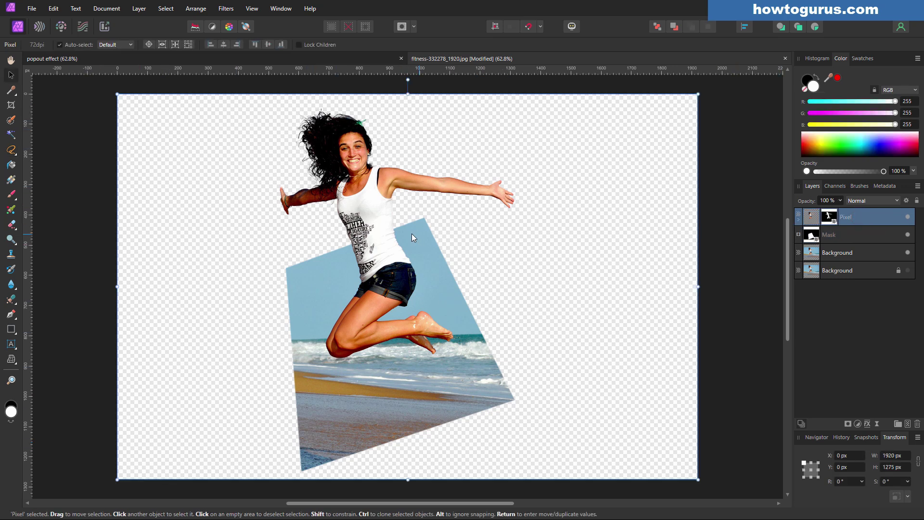
drag(409, 233, 334, 236)
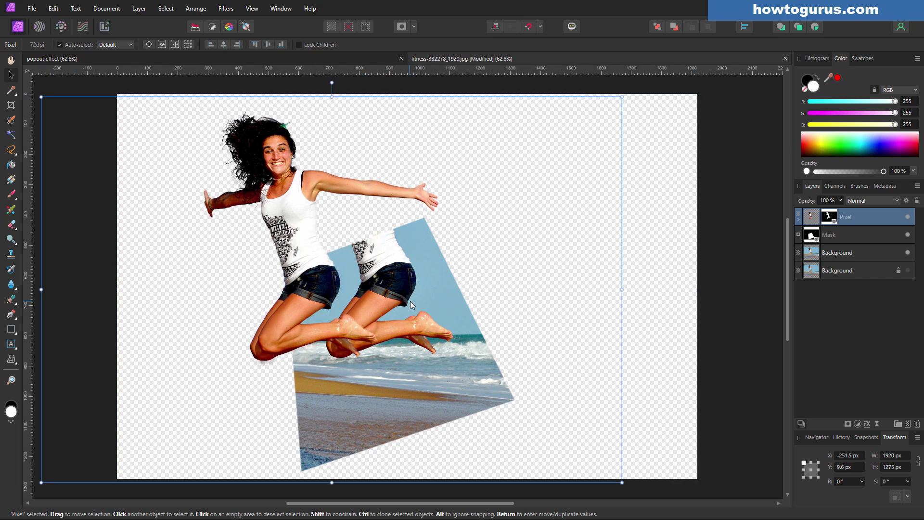
key(ctrl+z)
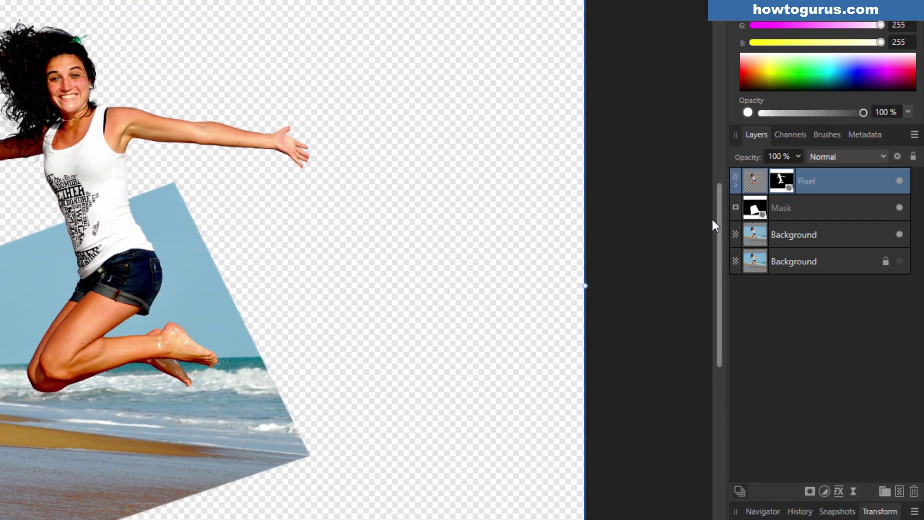
- Apply the Mask to the upper Background layer with Mask to Below, and add a pixel layer above the bottom Background
click(792, 235)
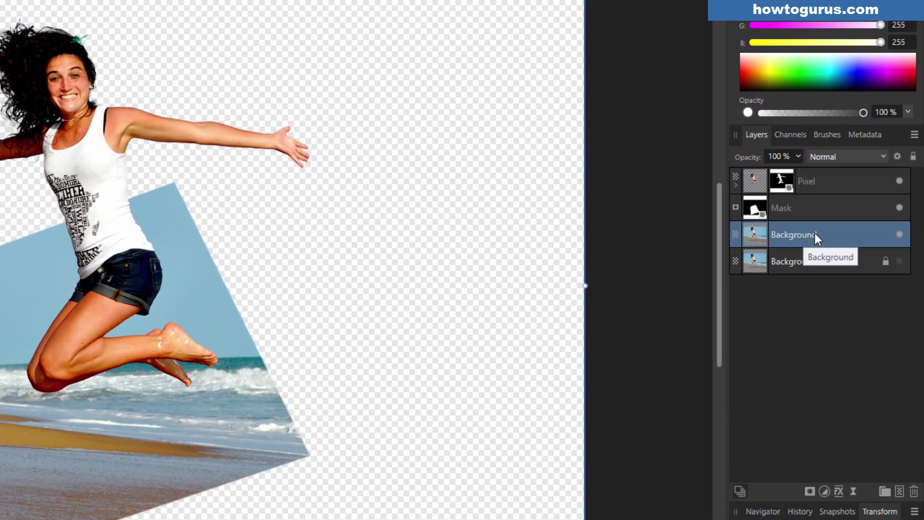
click(810, 207)
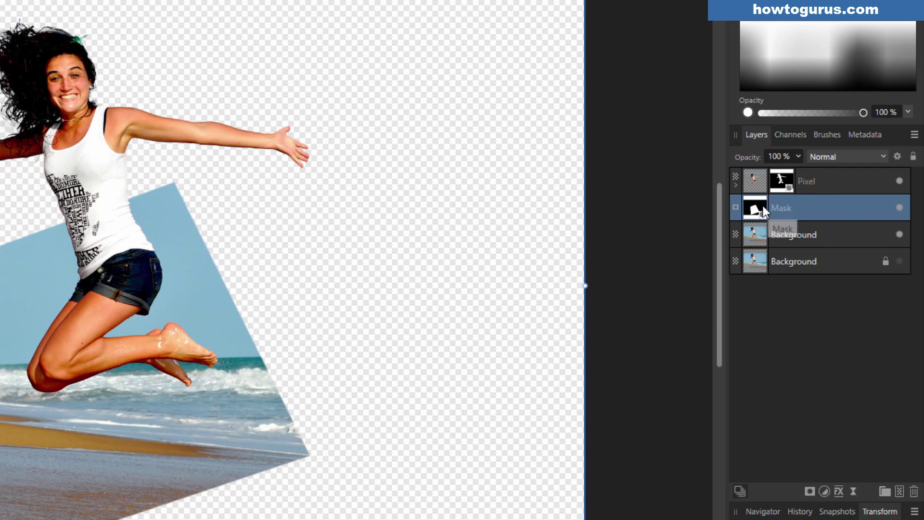
right_click(799, 208)
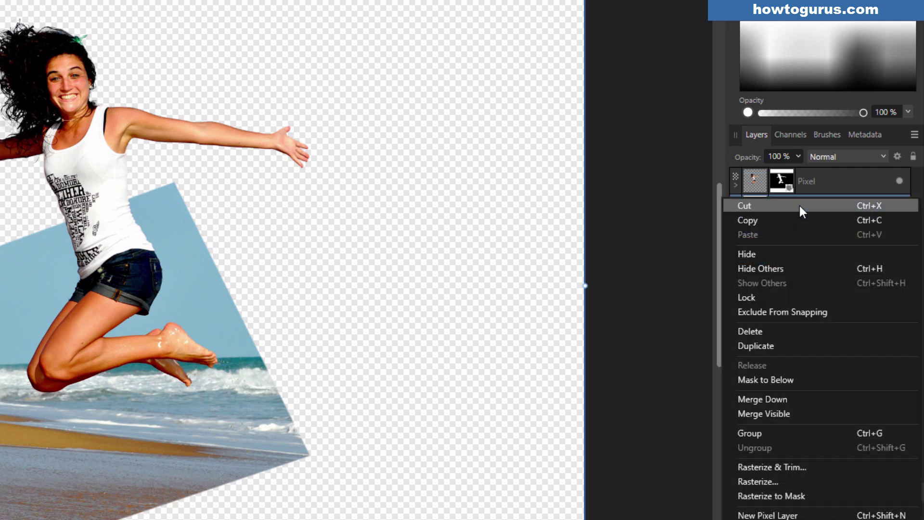
click(792, 380)
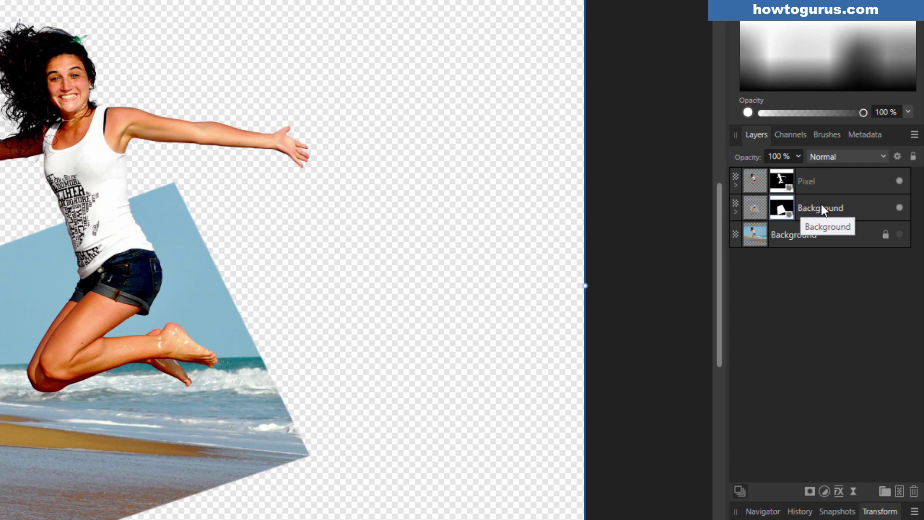
click(815, 240)
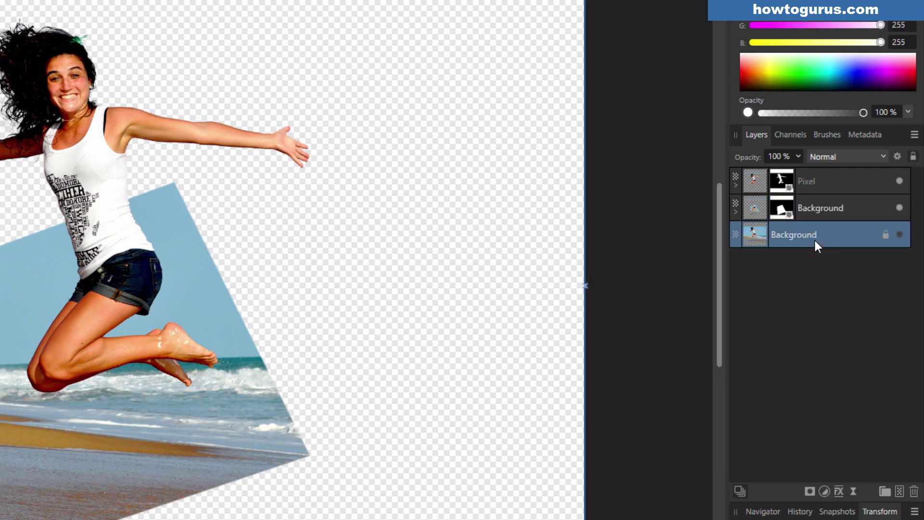
click(899, 489)
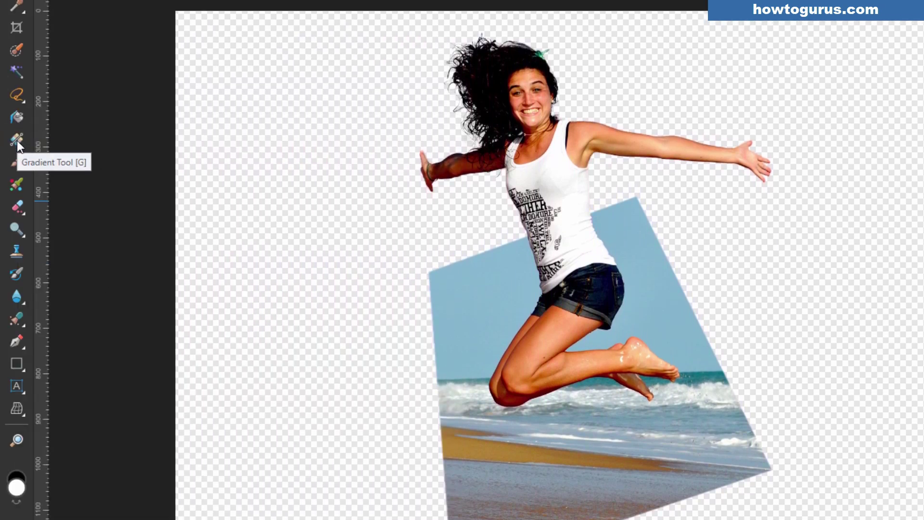
- Draw a linear gradient from the top of the canvas to the bottom
click(17, 140)
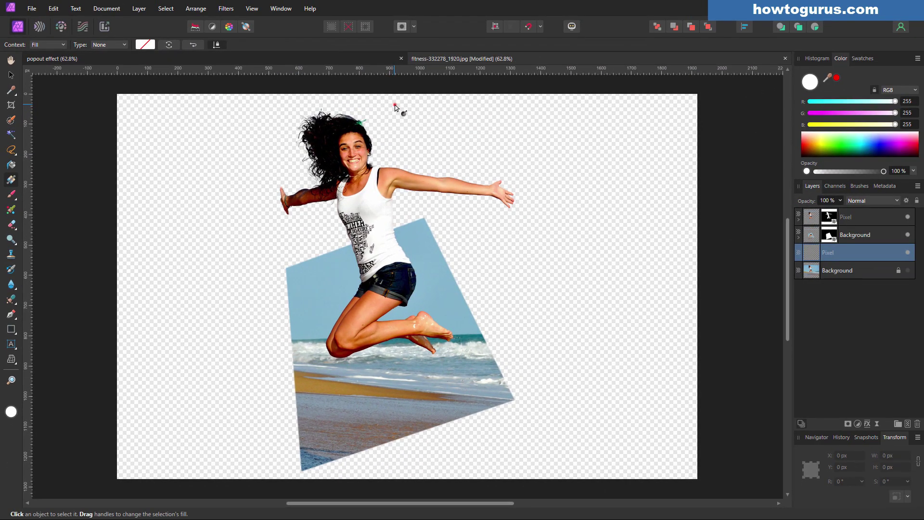
drag(395, 105, 401, 437)
mouse_move(394, 104)
mouse_down()
mouse_move(398, 126)
mouse_move(493, 130)
mouse_move(327, 136)
mouse_move(277, 130)
mouse_move(271, 107)
mouse_move(475, 115)
mouse_move(504, 138)
mouse_move(458, 111)
mouse_move(406, 128)
mouse_move(396, 115)
mouse_up()
click(105, 45)
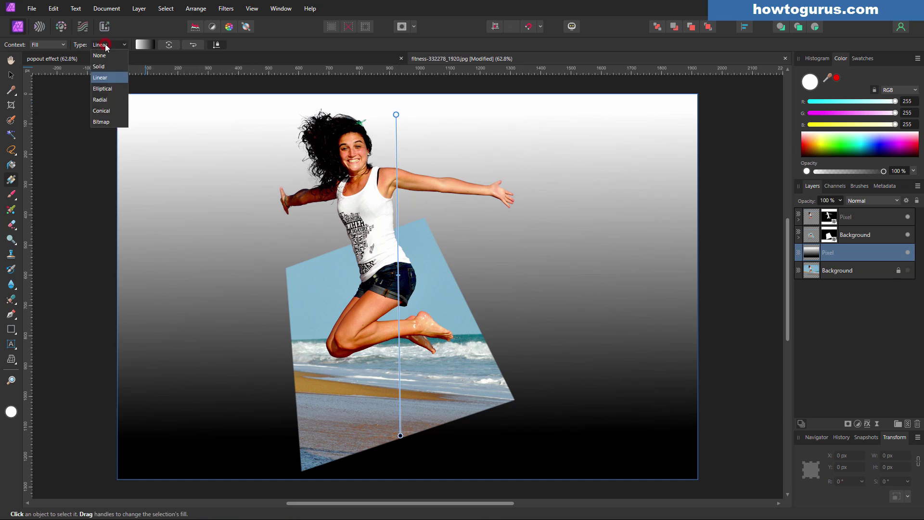
click(113, 44)
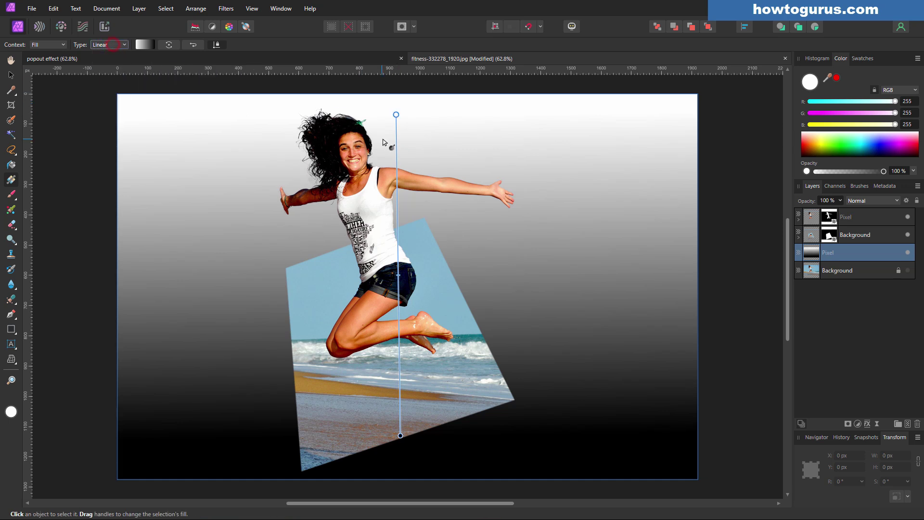
- Set the gradient's bottom stop colour to a dark blue
drag(400, 436, 399, 439)
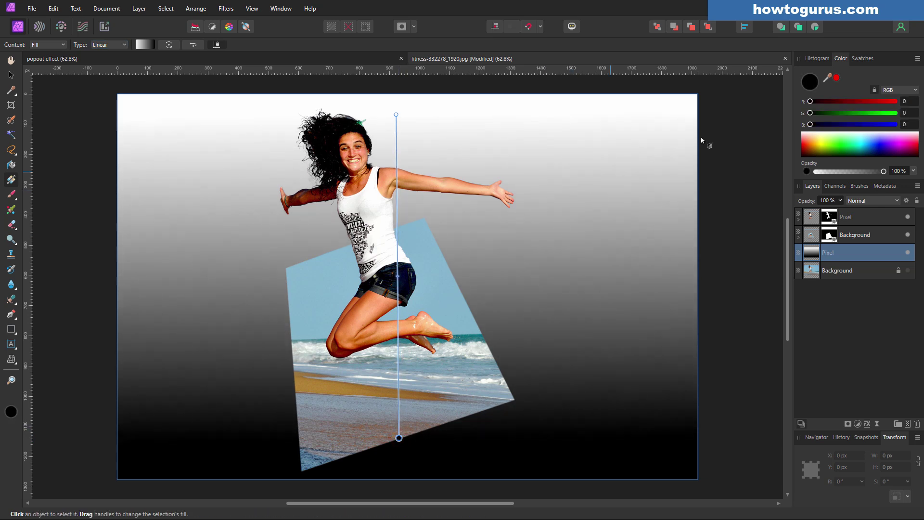
click(856, 144)
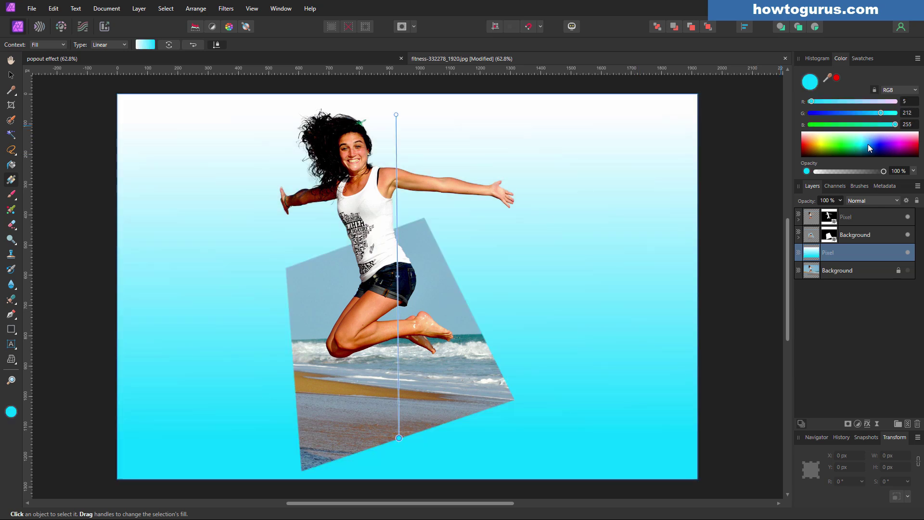
click(869, 144)
mouse_move(870, 145)
mouse_down()
mouse_move(866, 153)
mouse_move(843, 127)
mouse_up()
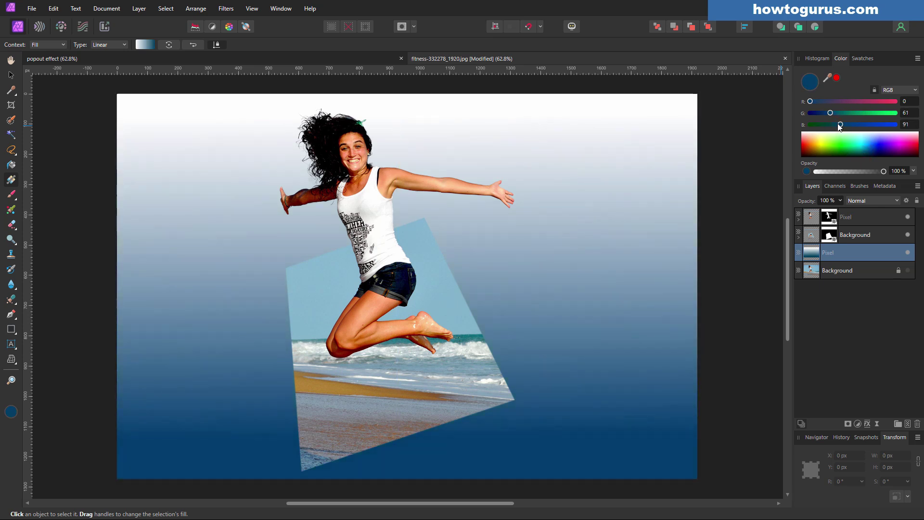
drag(841, 125, 827, 112)
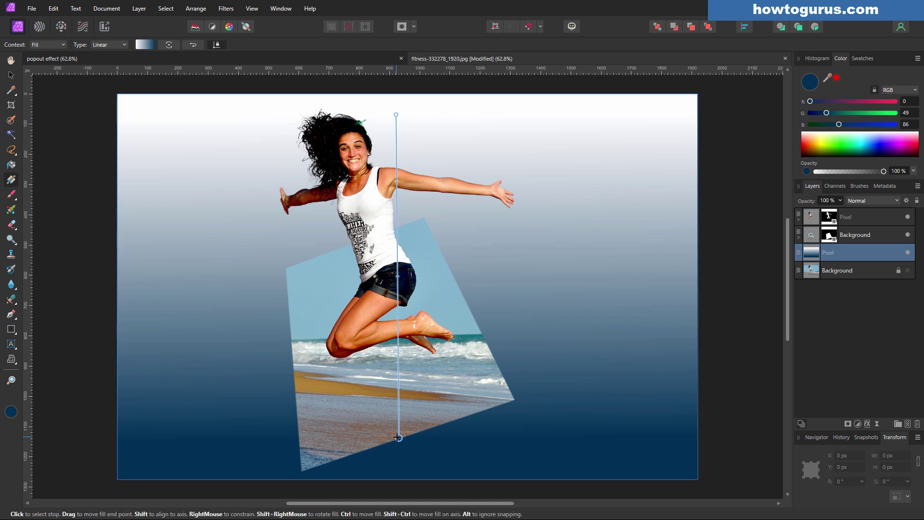
- Extend the gradient's ends so white reaches the canvas top and dark blue the bottom
mouse_move(399, 450)
mouse_down()
mouse_move(398, 441)
mouse_move(394, 477)
mouse_up()
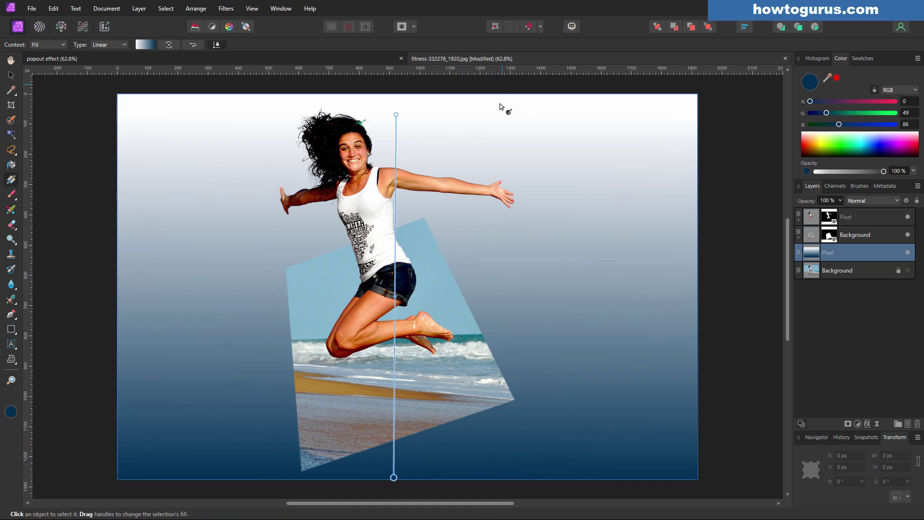
drag(397, 115, 391, 61)
scroll(407, 103, up, 1)
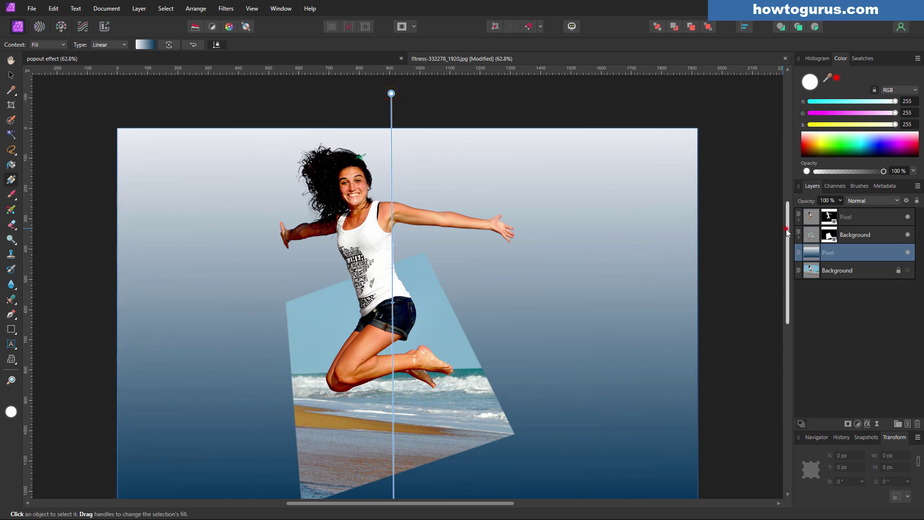
scroll(790, 247, down, 1)
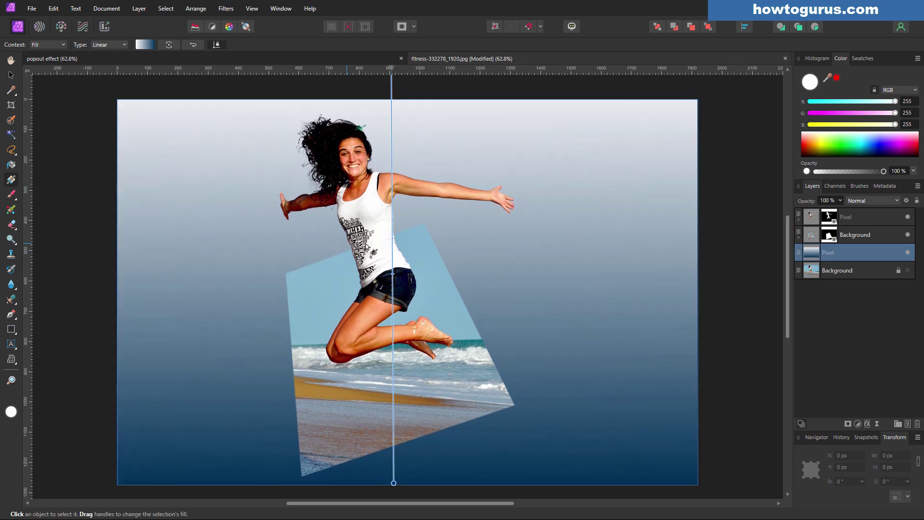
- Clear the layer selection, display the Spare Channel's white tilted shape, and flood-select it
click(11, 74)
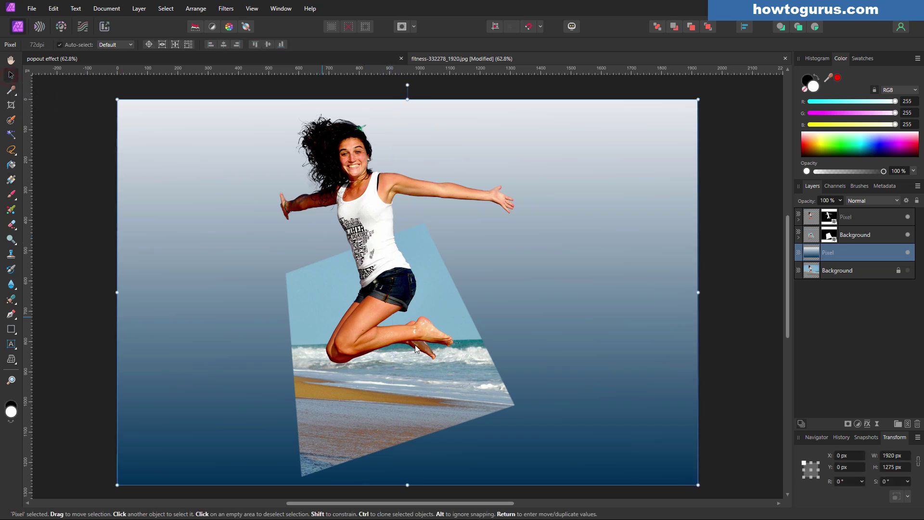
ctrl+click(850, 252)
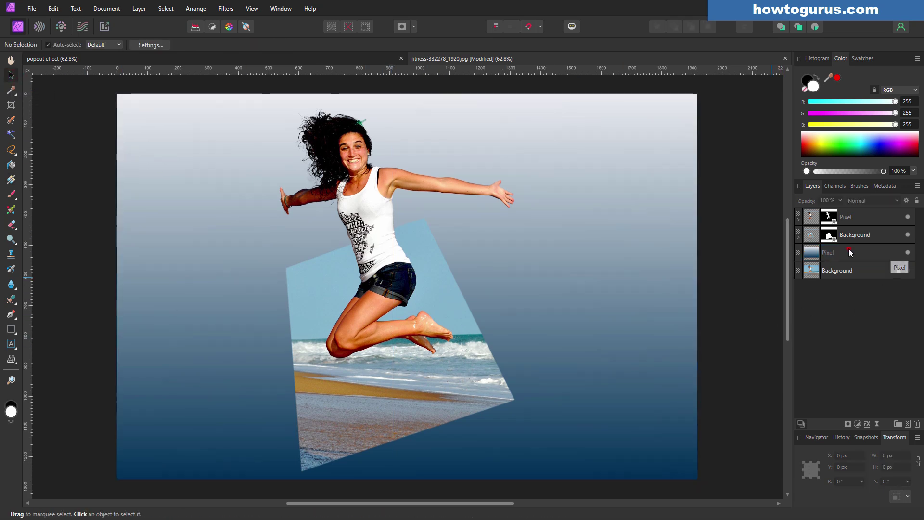
click(850, 250)
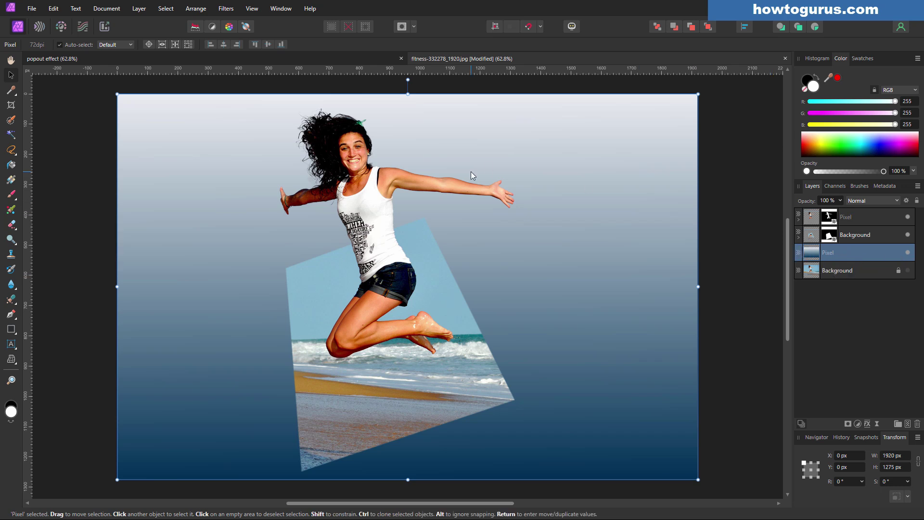
key(ctrl+d)
click(835, 186)
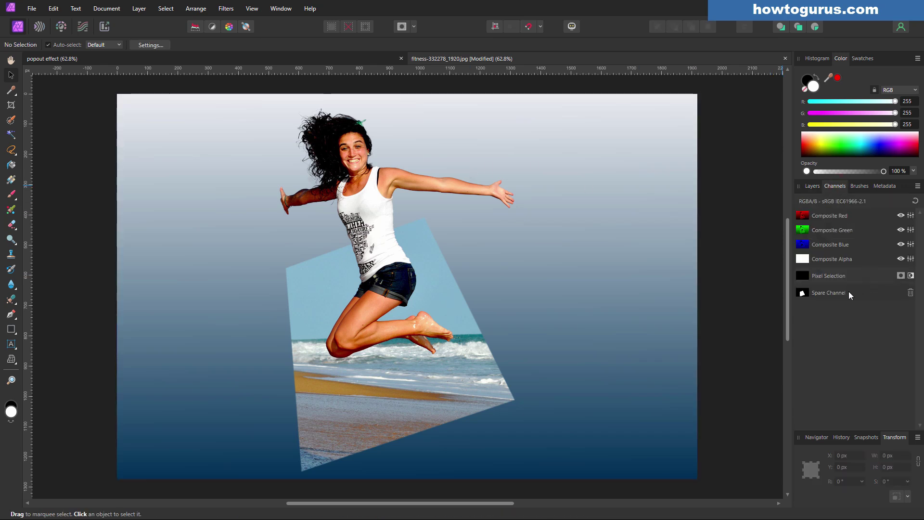
click(849, 292)
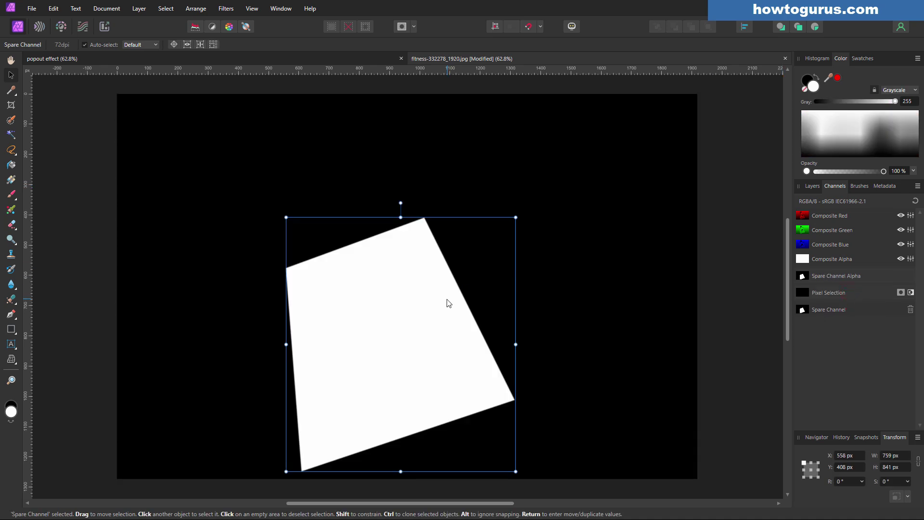
click(13, 136)
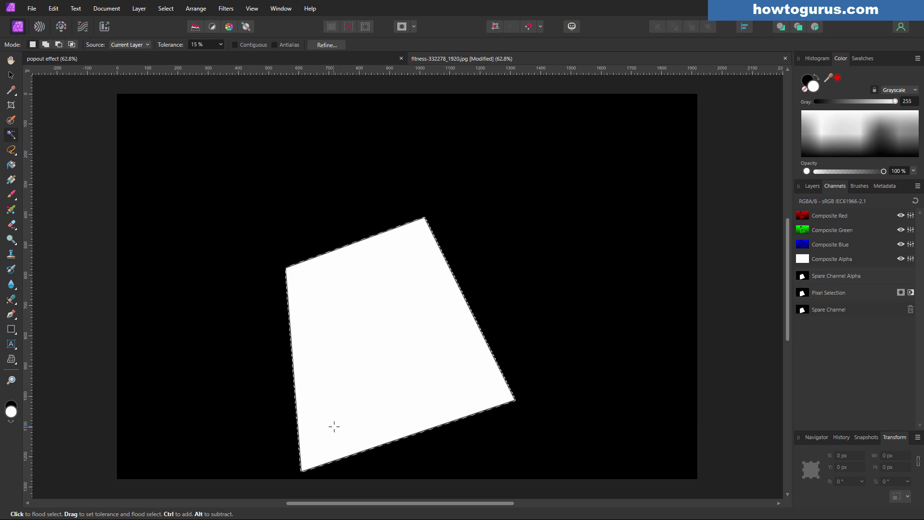
- Add a new pixel layer above the gradient, fill the tilted selection with white, then deselect
click(813, 187)
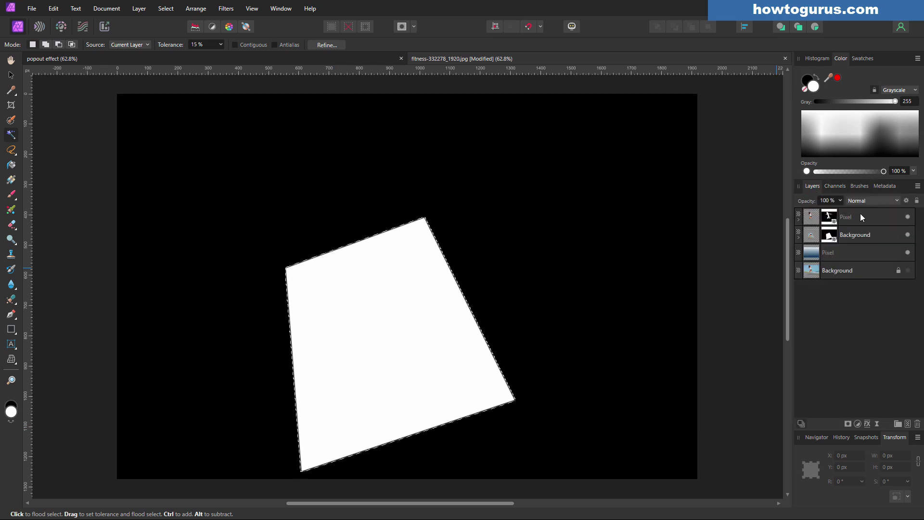
click(856, 251)
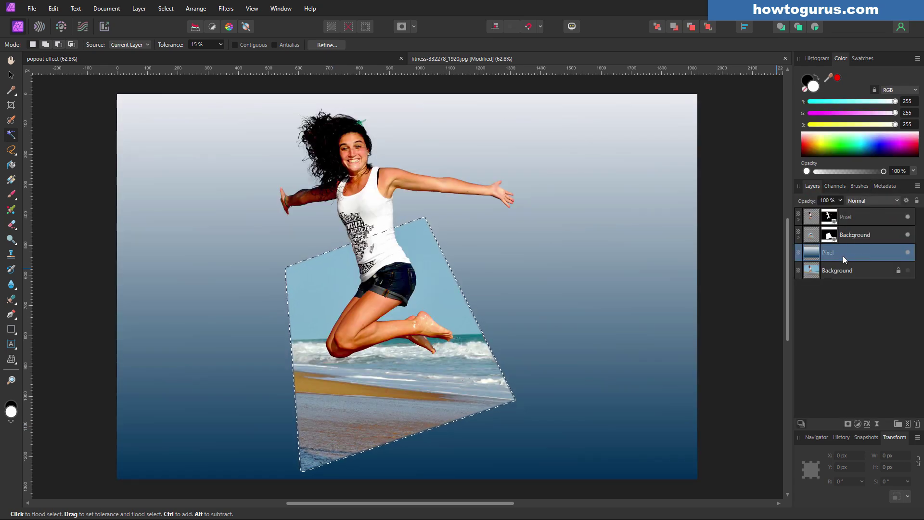
click(908, 423)
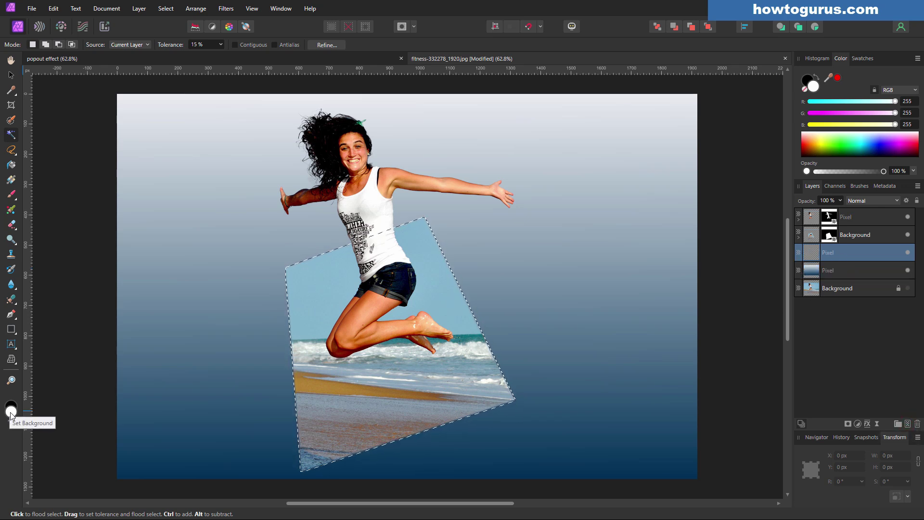
click(12, 165)
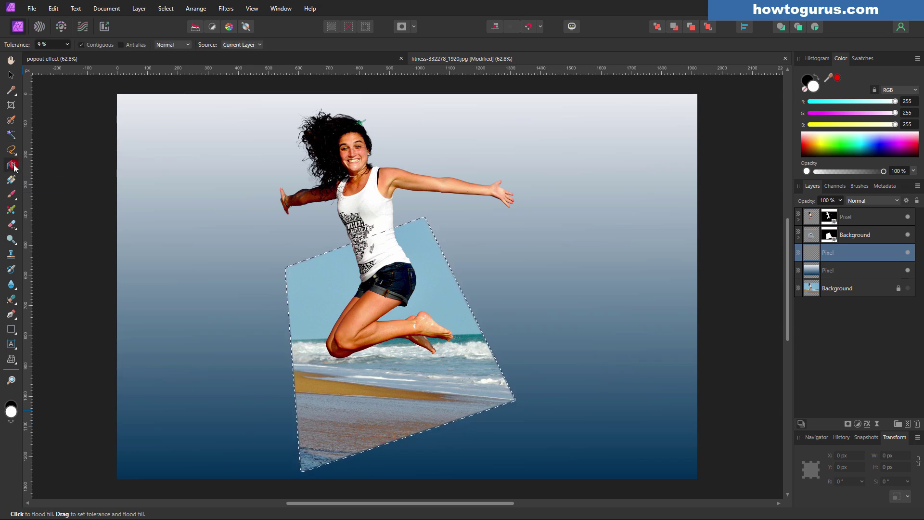
click(423, 368)
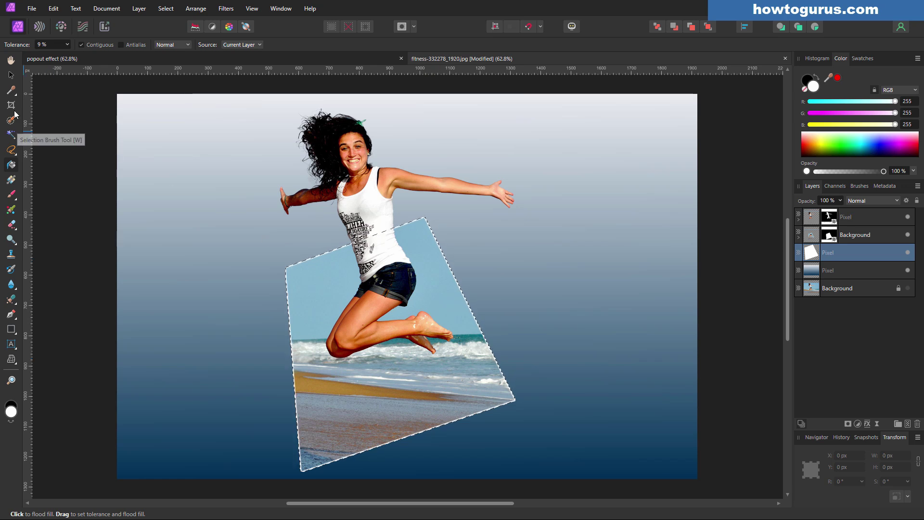
click(11, 74)
key(ctrl+d)
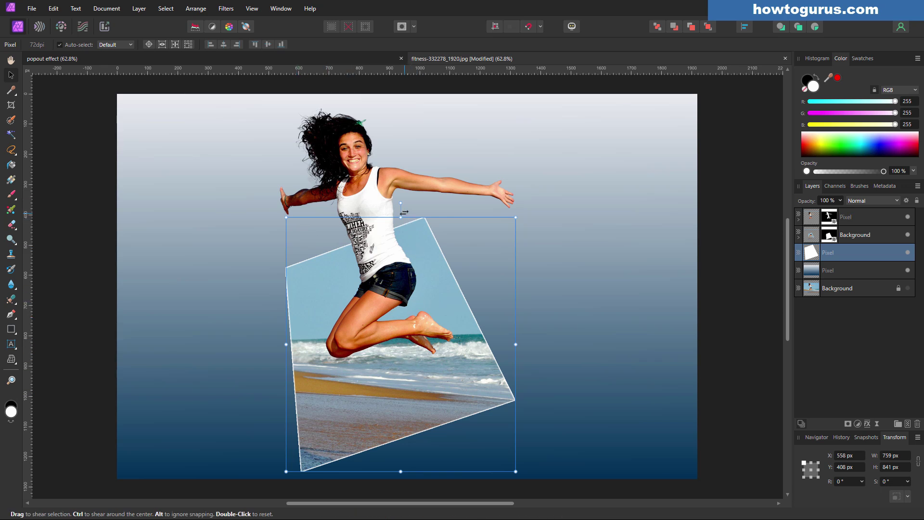
- Stretch the white shape's top, bottom, left and right edges outward to 789.2 × 871 px, then fit the view
drag(401, 217, 401, 212)
drag(401, 471, 400, 476)
drag(516, 345, 521, 345)
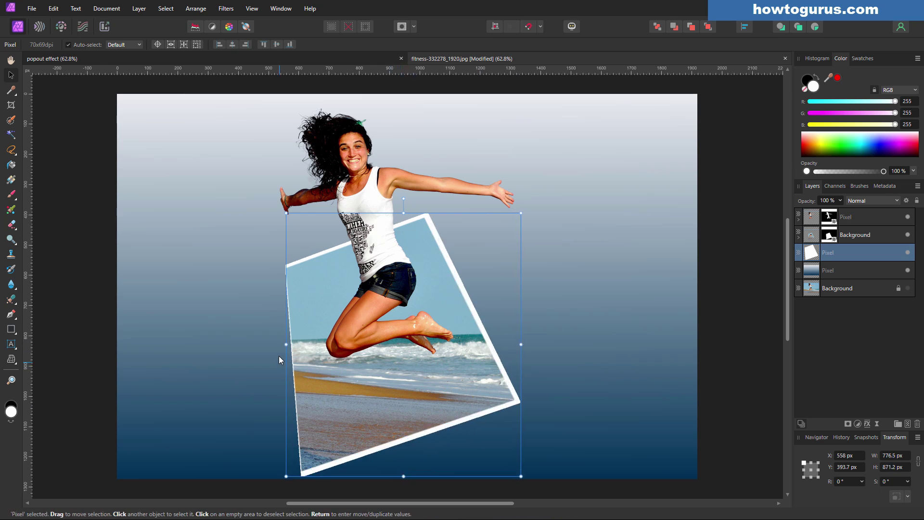
drag(286, 345, 282, 345)
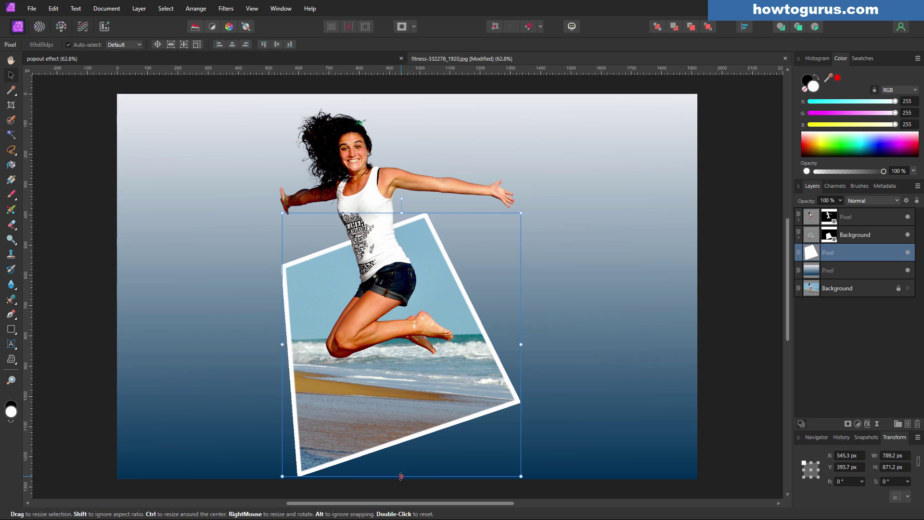
drag(402, 476, 406, 411)
scroll(723, 387, up, 1)
scroll(723, 387, down, 1)
drag(788, 348, 784, 333)
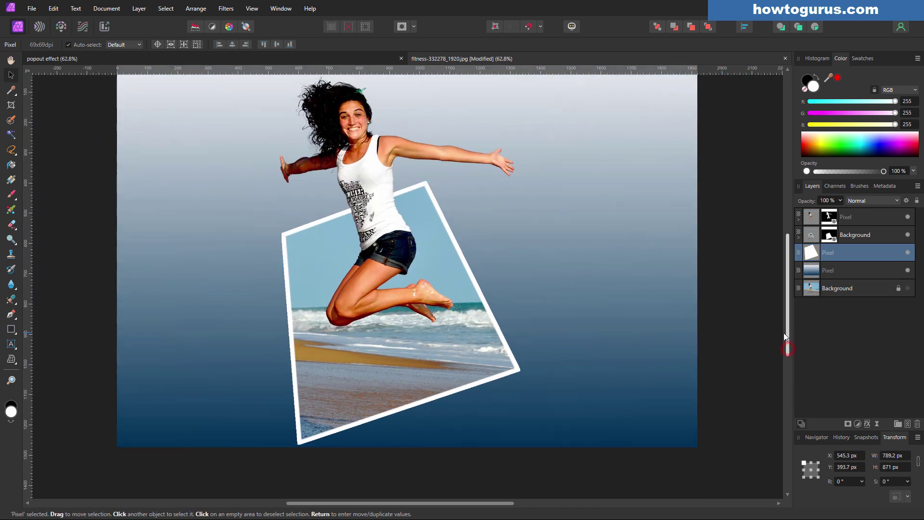
key(ctrl+0)
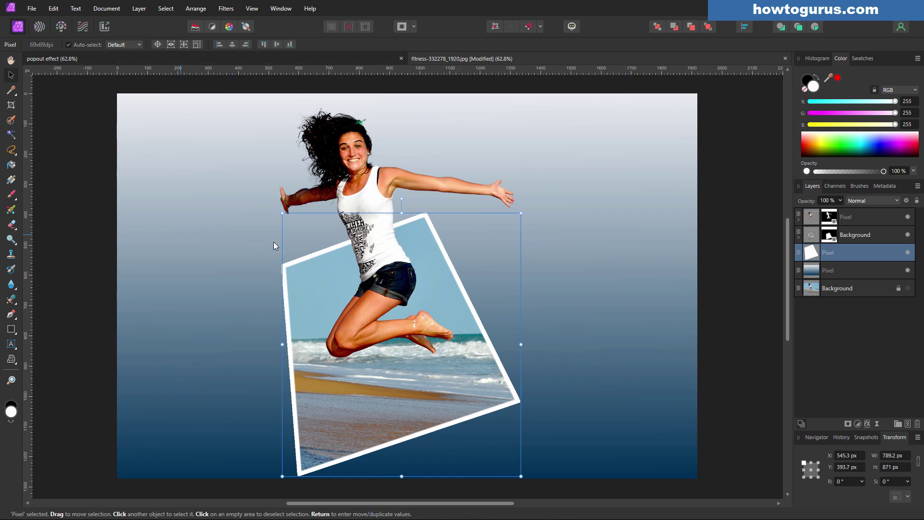
- Select the woman, beach photo and white frame layers and drag them right together
click(868, 216)
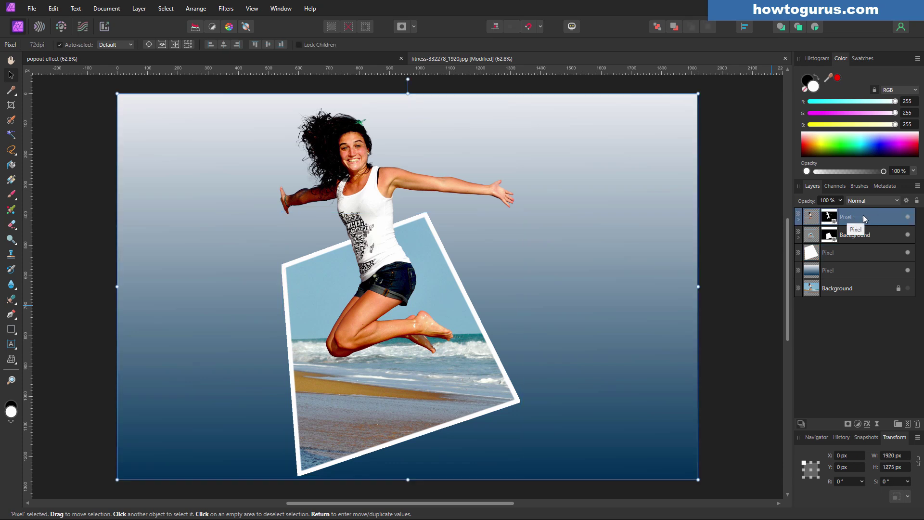
shift+click(844, 270)
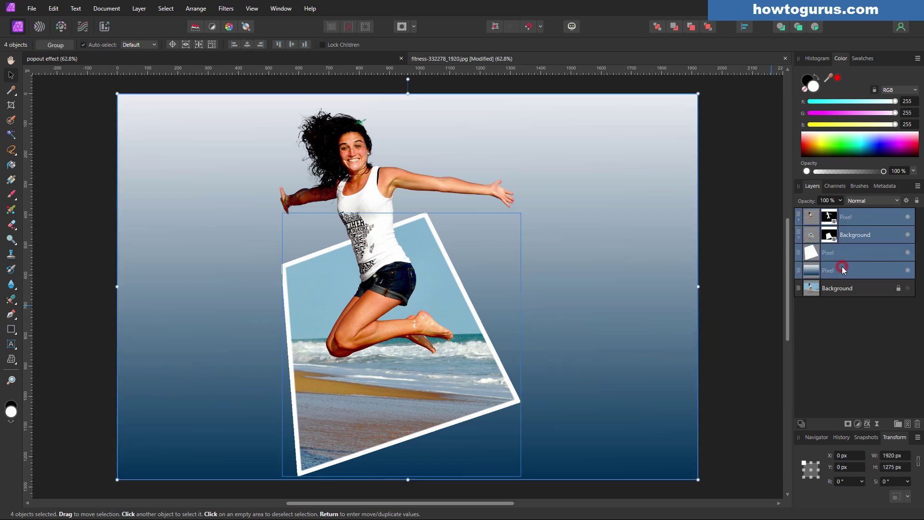
ctrl+click(843, 270)
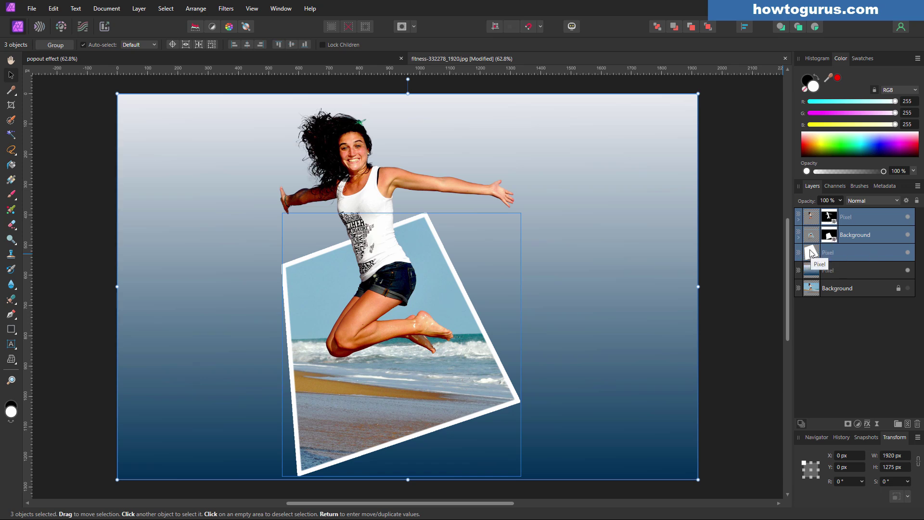
drag(442, 276, 513, 275)
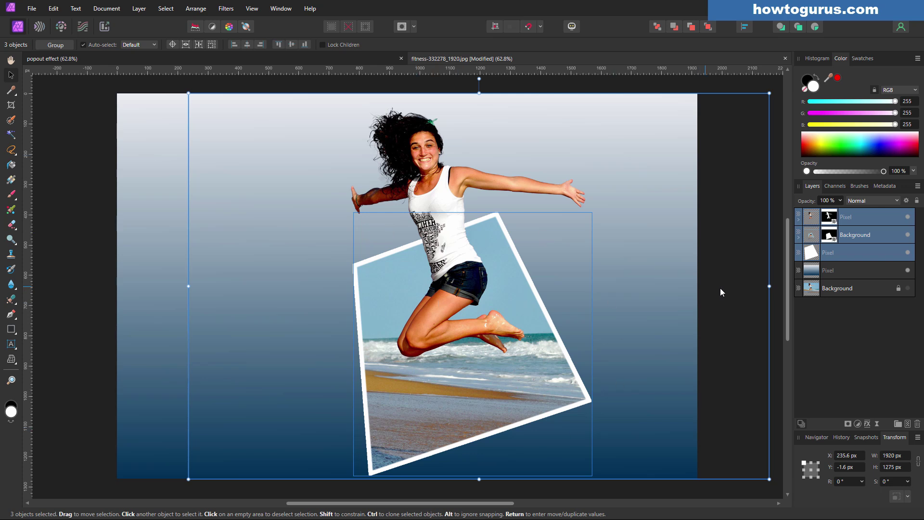
click(776, 306)
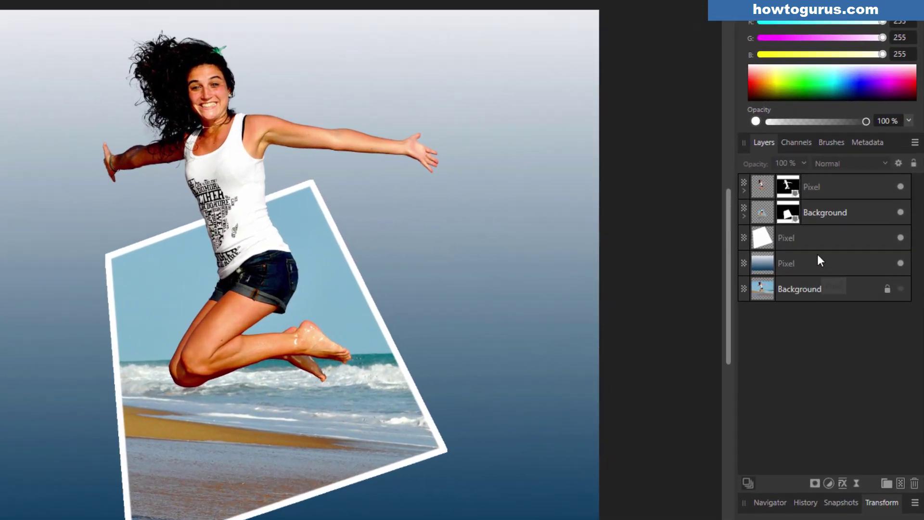
- Enable an Outer Shadow on the white frame layer with a 28 px offset
click(840, 249)
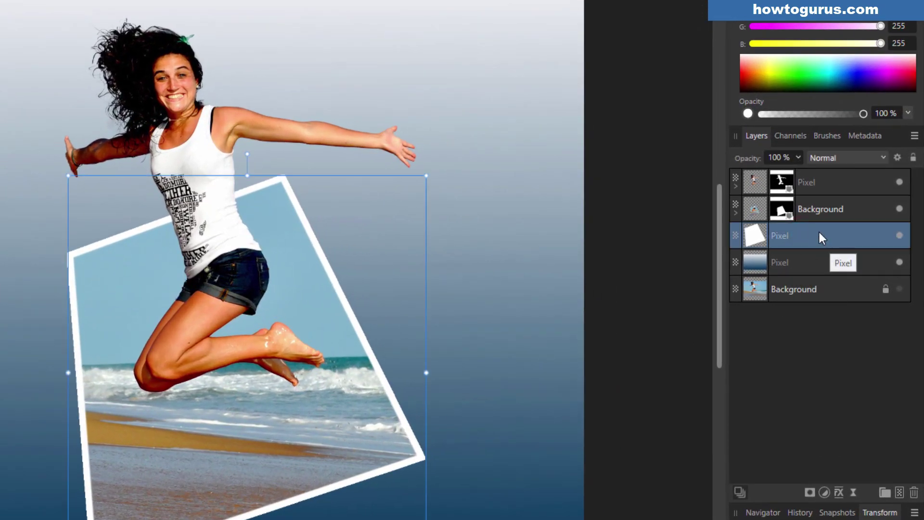
click(839, 492)
drag(260, 48, 604, 46)
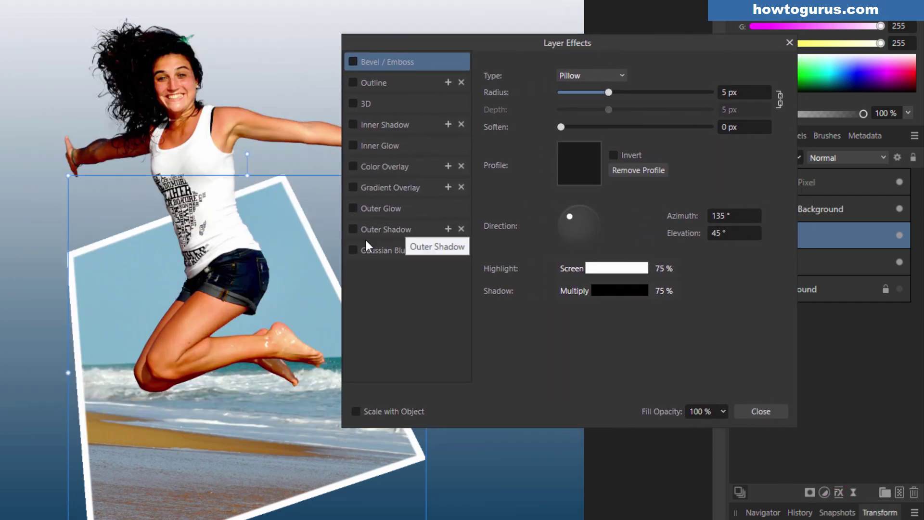
click(354, 229)
click(400, 231)
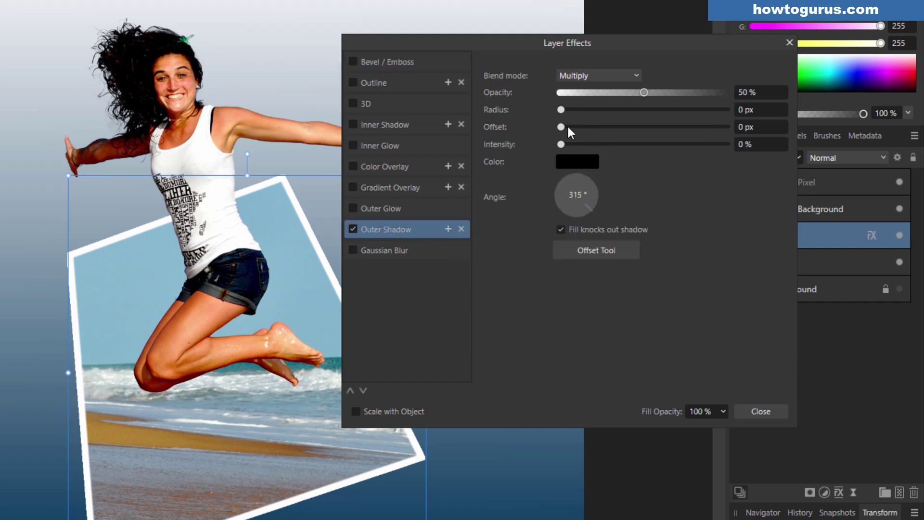
drag(561, 126, 689, 130)
drag(588, 129, 667, 126)
- Set the outer shadow's angle to 330°
drag(591, 209, 602, 198)
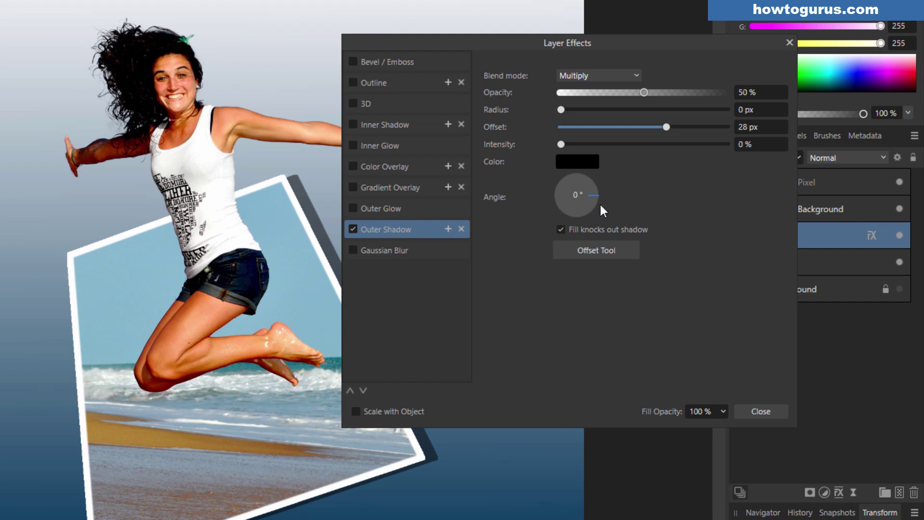
click(581, 195)
text(300)
key(Return)
text(280)
key(Return)
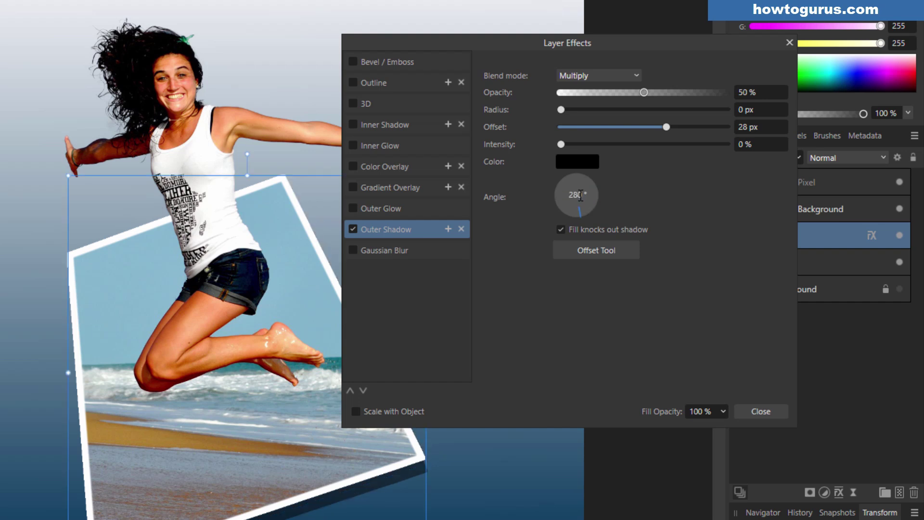
click(581, 195)
text(330)
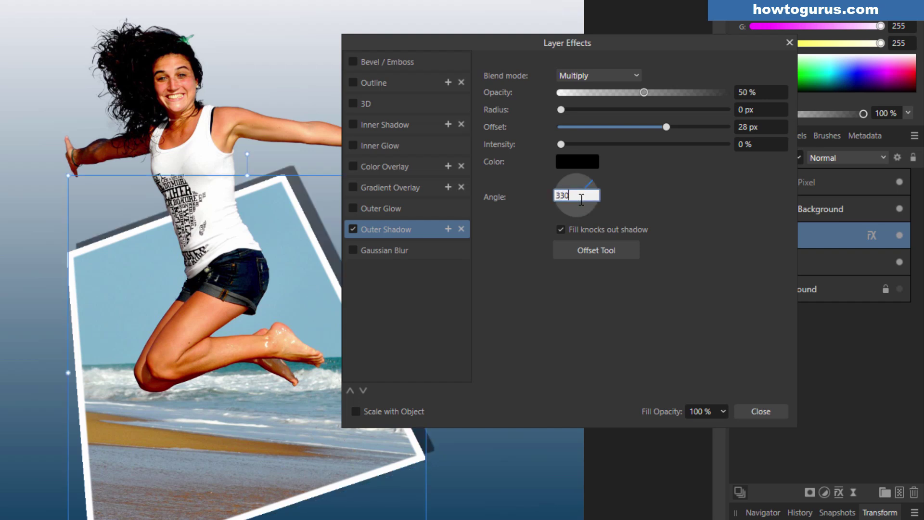
key(Return)
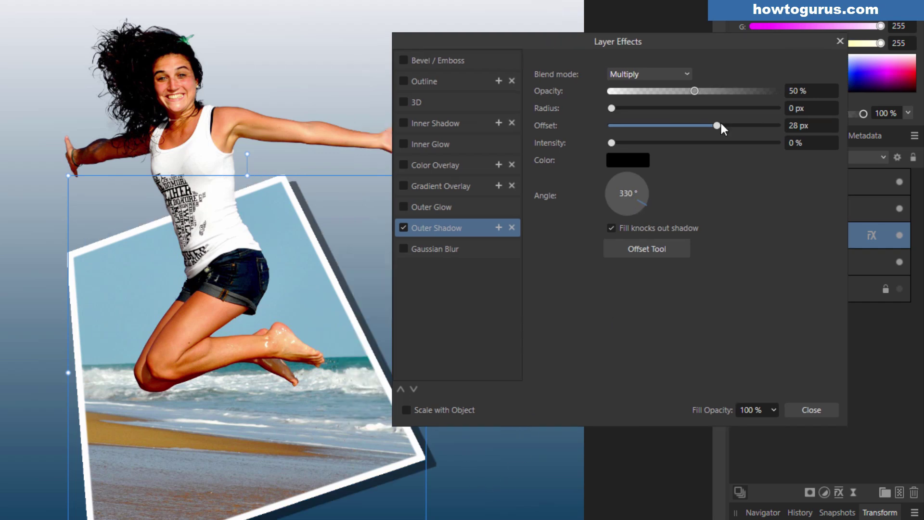
- Set the shadow offset to 40.6 px, radius to 29.5 px and opacity to 61%
mouse_move(721, 126)
mouse_down()
mouse_move(750, 123)
mouse_move(732, 123)
mouse_move(740, 126)
mouse_up()
click(613, 107)
drag(613, 108, 712, 92)
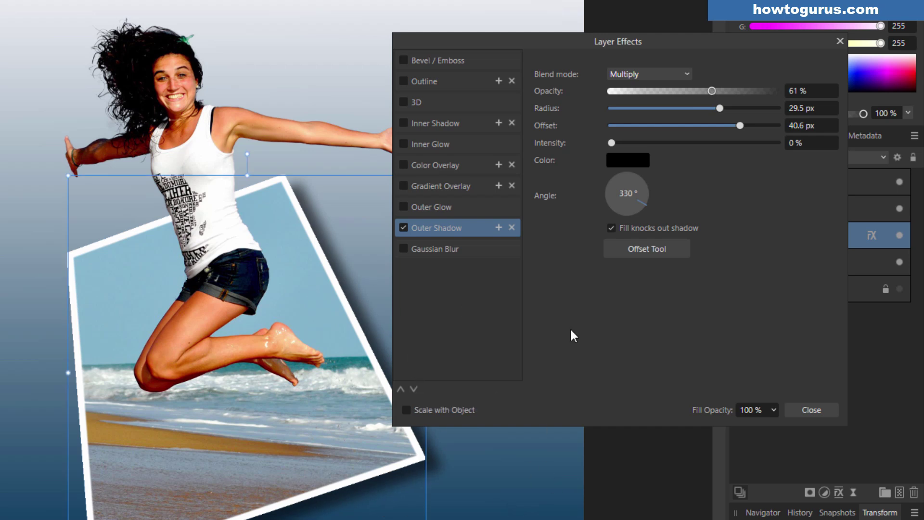
- Change the shadow blend mode to Normal and close Layer Effects
click(621, 77)
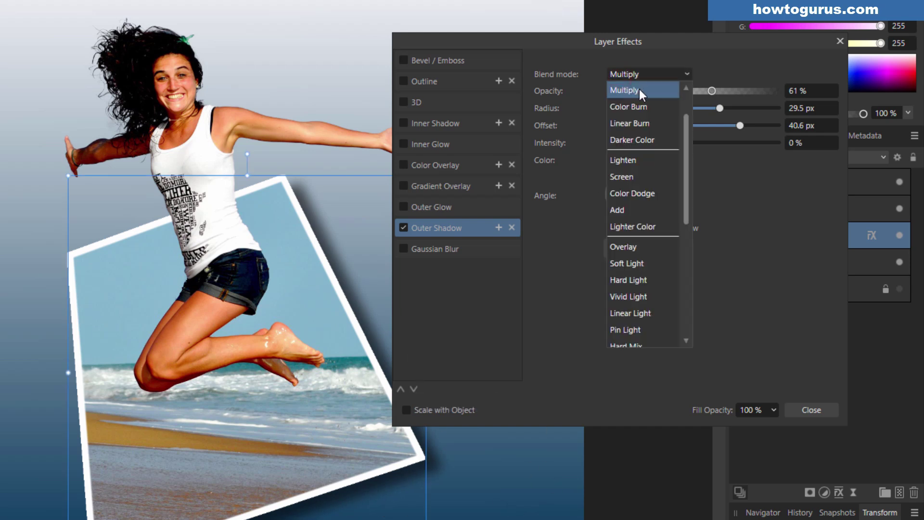
click(686, 89)
click(626, 90)
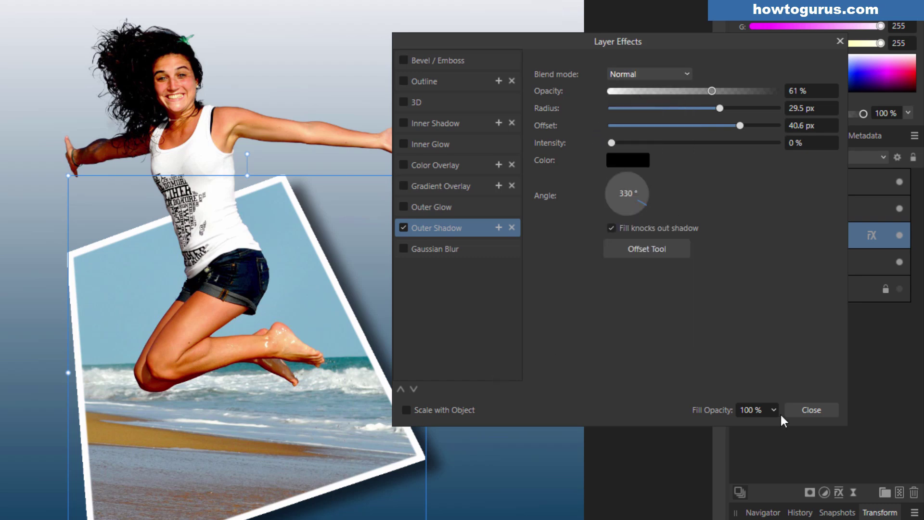
click(811, 410)
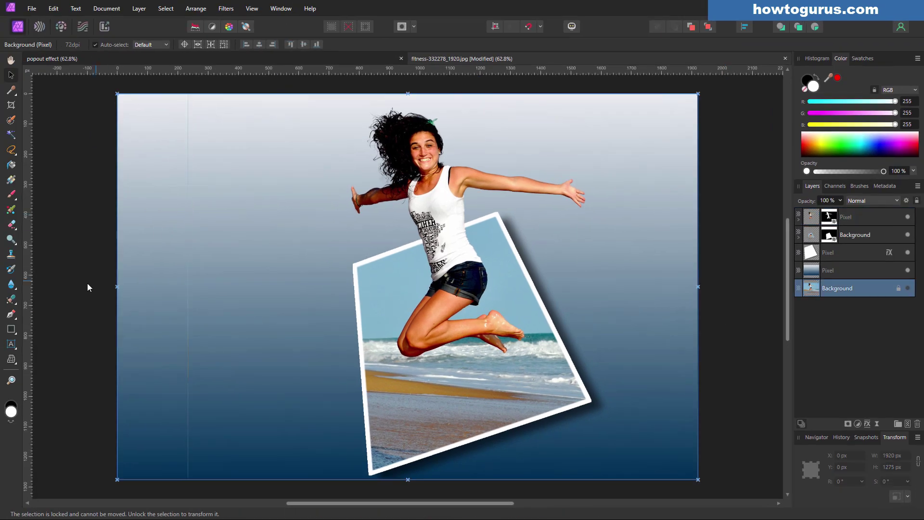
click(77, 280)
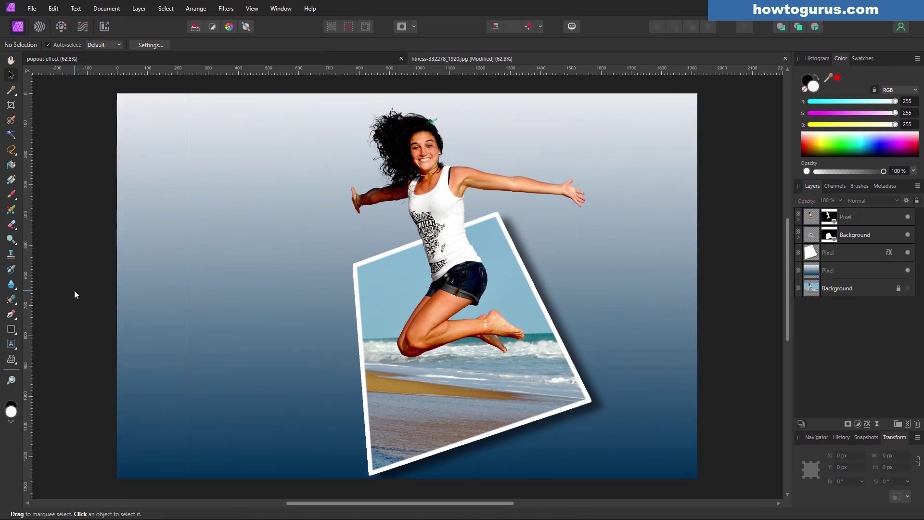